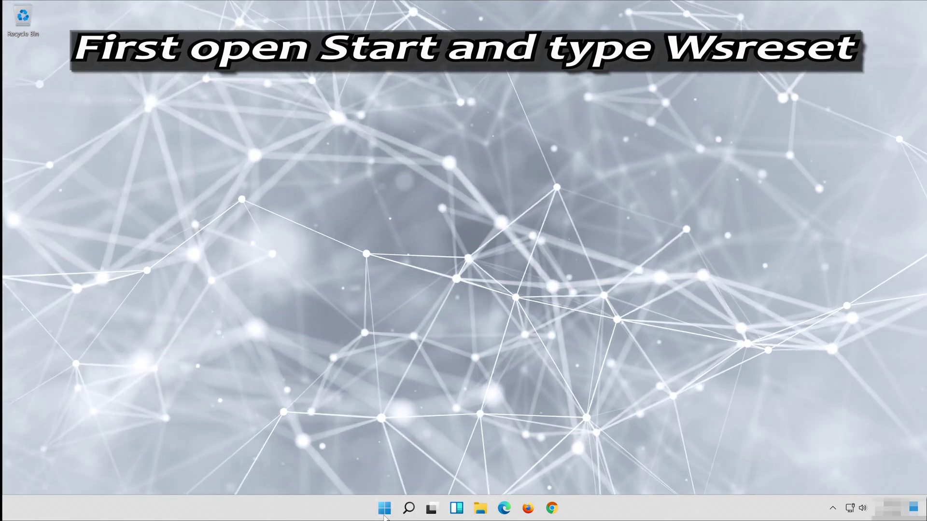
# Find wsreset through the Windows search and run it to reset the Microsoft Store cache.
pyautogui.click(385, 514)
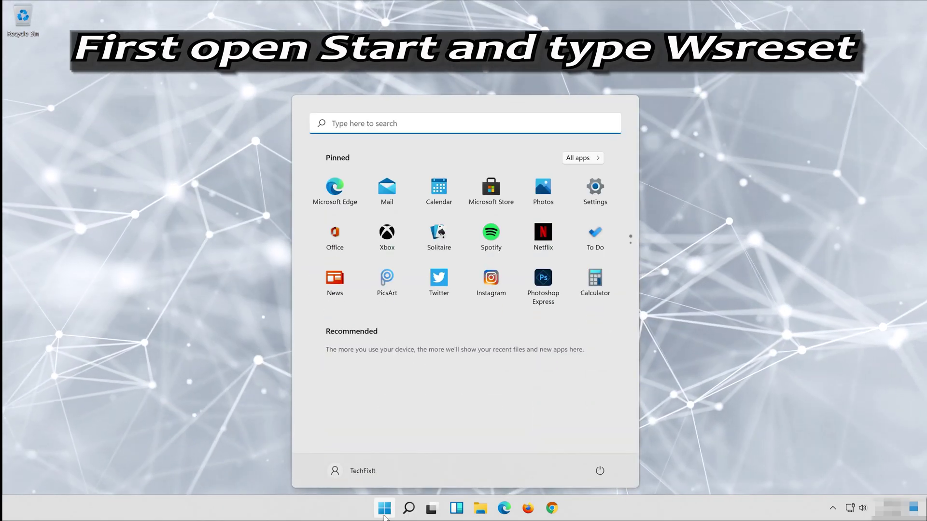
pyautogui.write('wsreset')
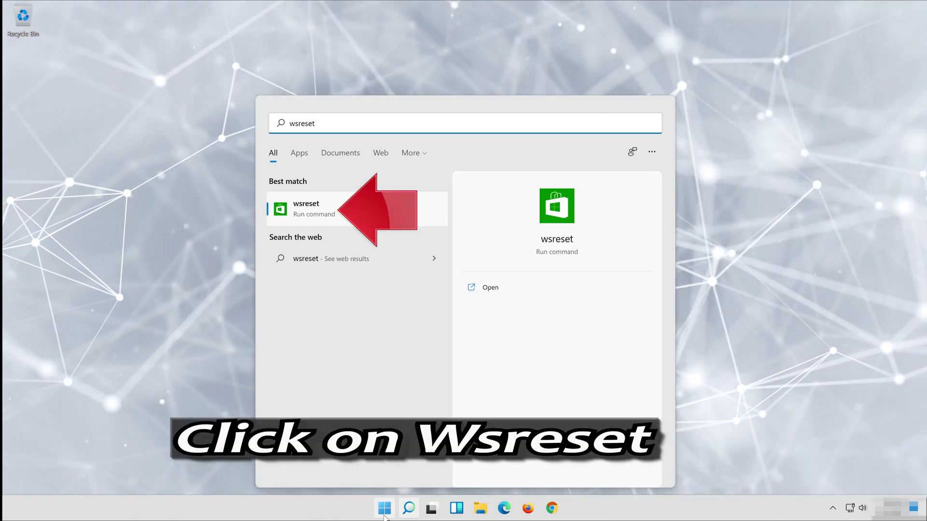
pyautogui.click(323, 213)
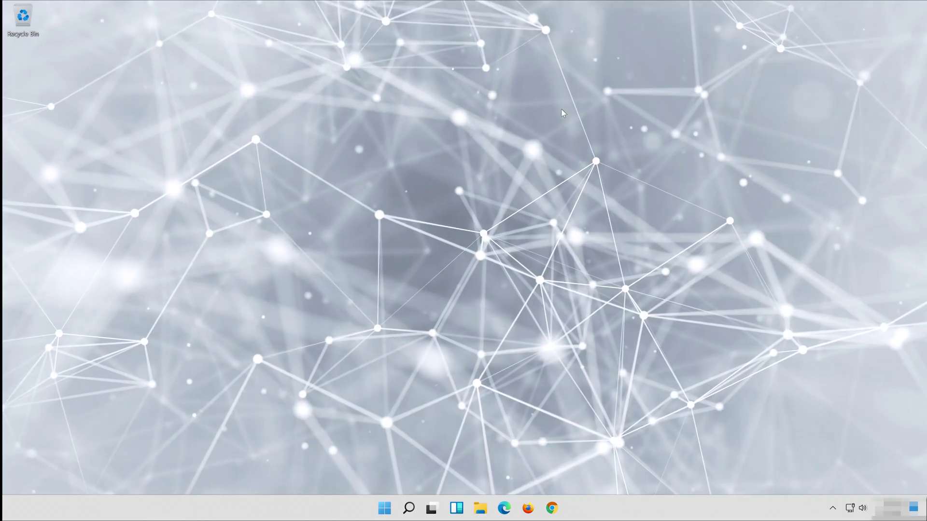
# Find Command Prompt by searching for cmd, run it as administrator and allow it to make changes to the device.
pyautogui.press('super')
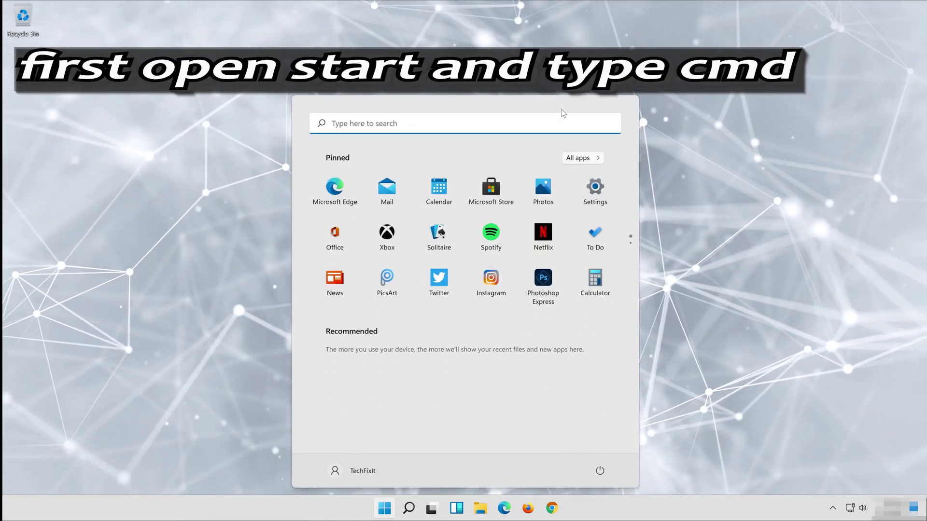
pyautogui.write('cmd')
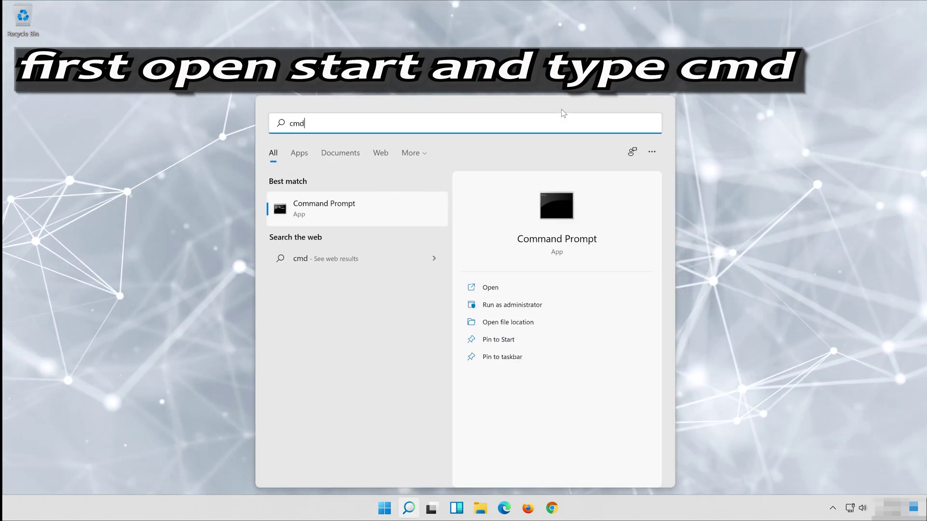
pyautogui.rightClick(313, 205)
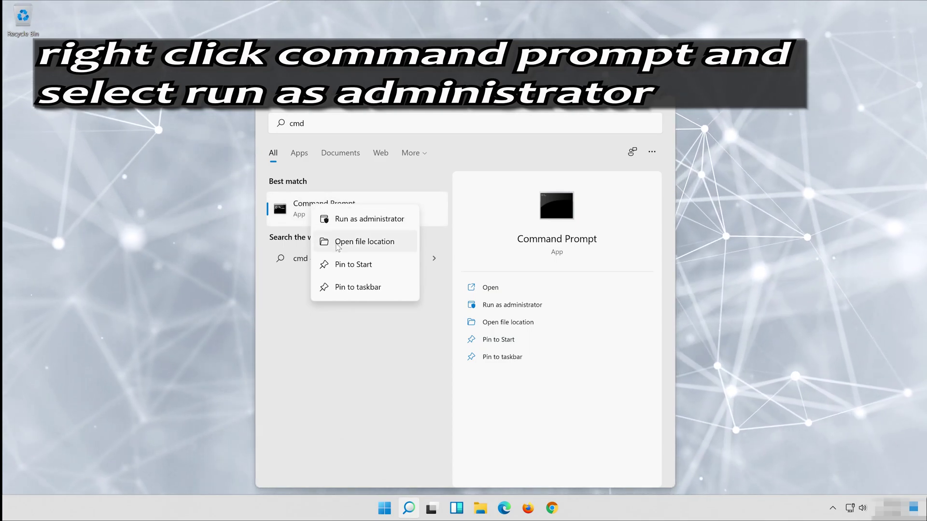
pyautogui.click(377, 219)
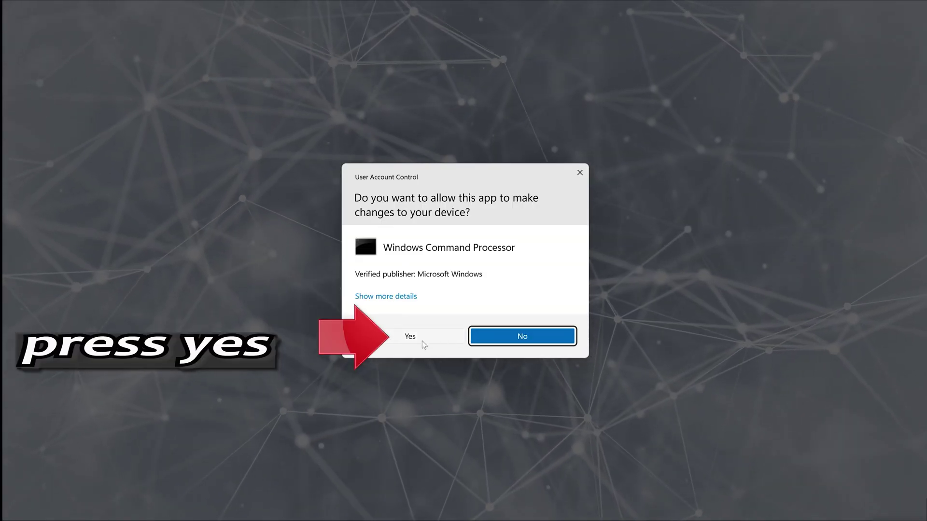
pyautogui.click(403, 337)
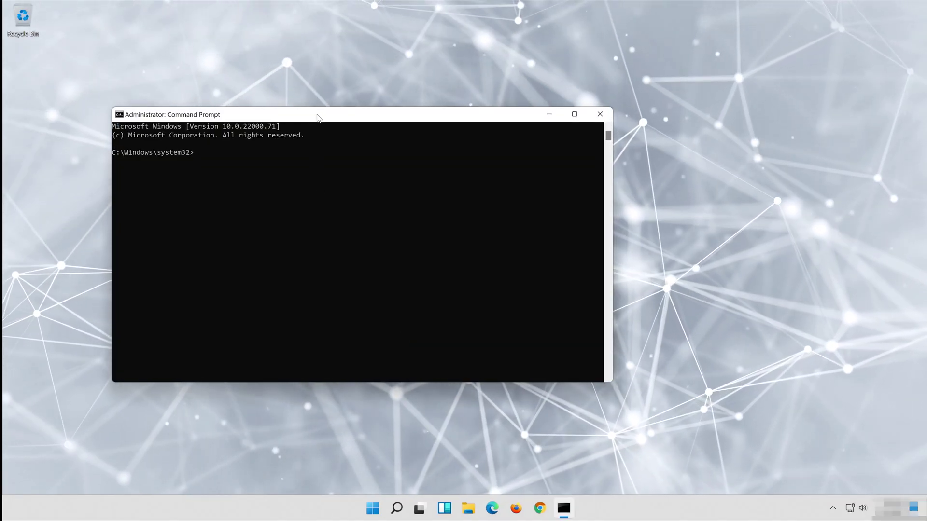
# Scan the system files with sfc /scannow in the elevated Command Prompt, and close it with exit once the scan ends.
pyautogui.moveTo(319, 115); pyautogui.dragTo(464, 119)
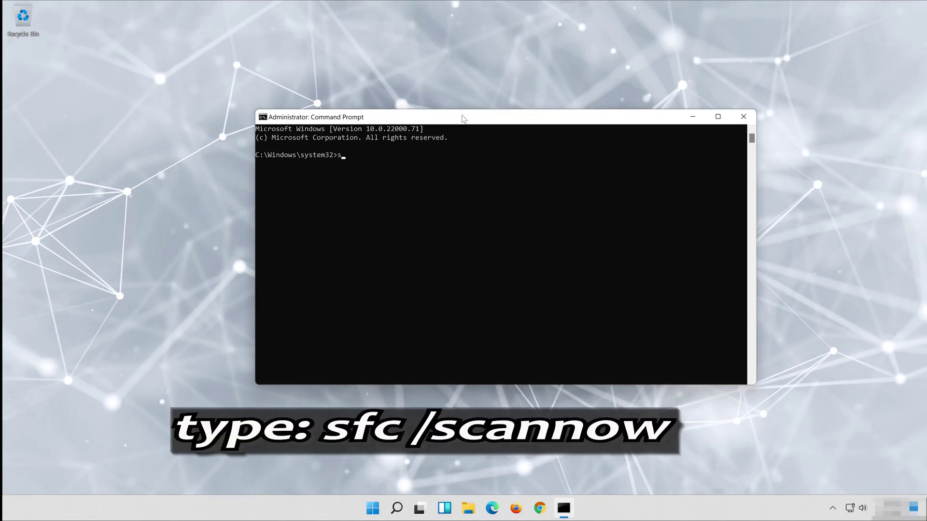
pyautogui.write('sfc /scannow')
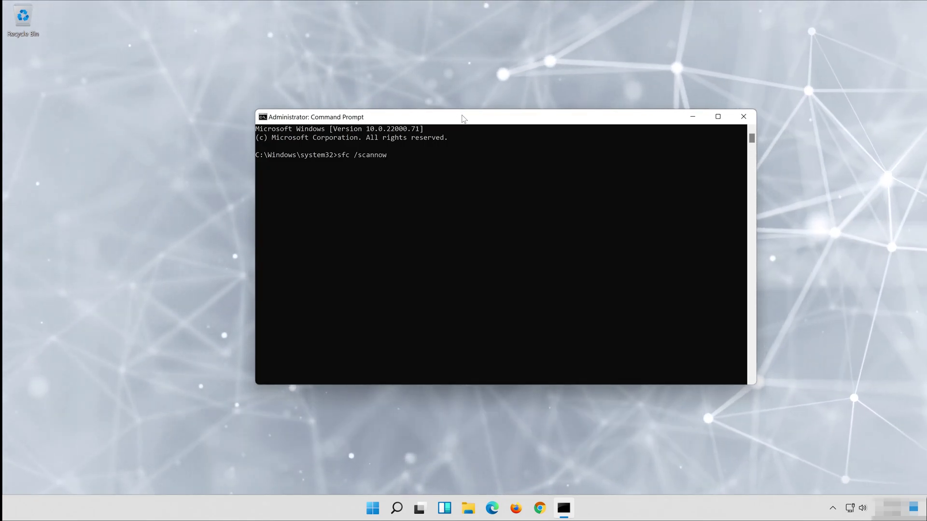
pyautogui.press('Return')
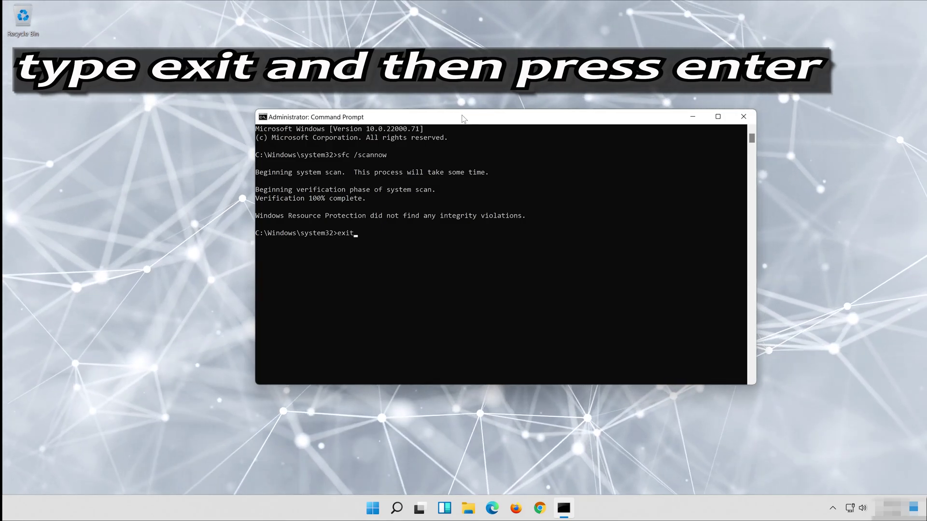
pyautogui.press('Return')
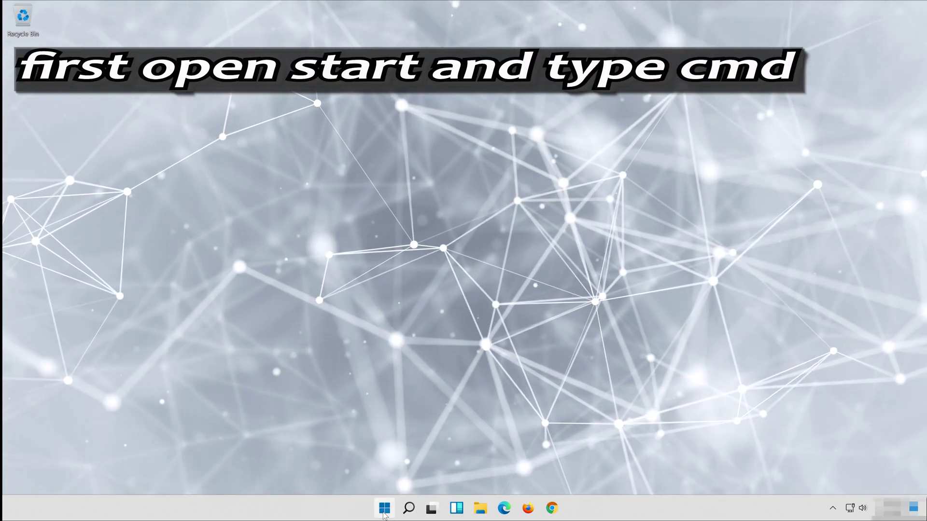
# Search for cmd again and launch a new Command Prompt with administrator rights, approving the User Account Control request.
pyautogui.click(383, 509)
pyautogui.write('cm')
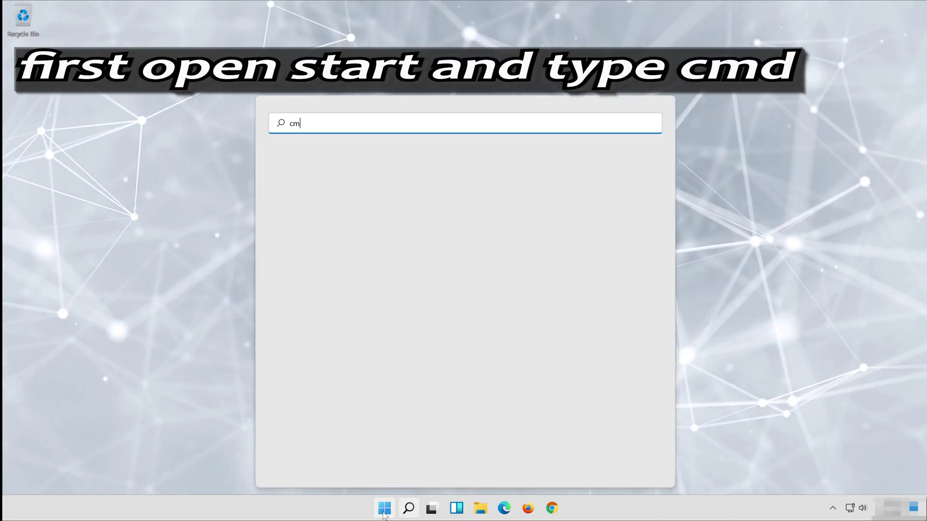
pyautogui.write('d')
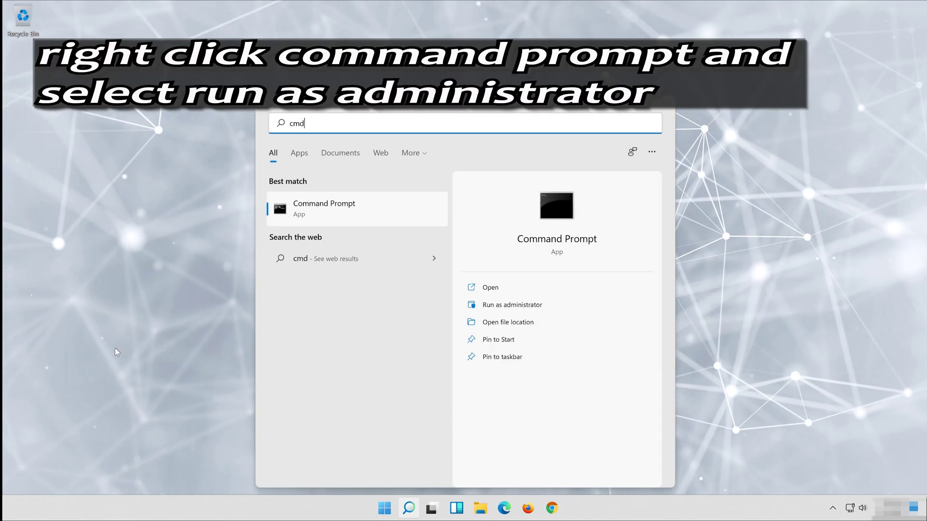
pyautogui.rightClick(343, 203)
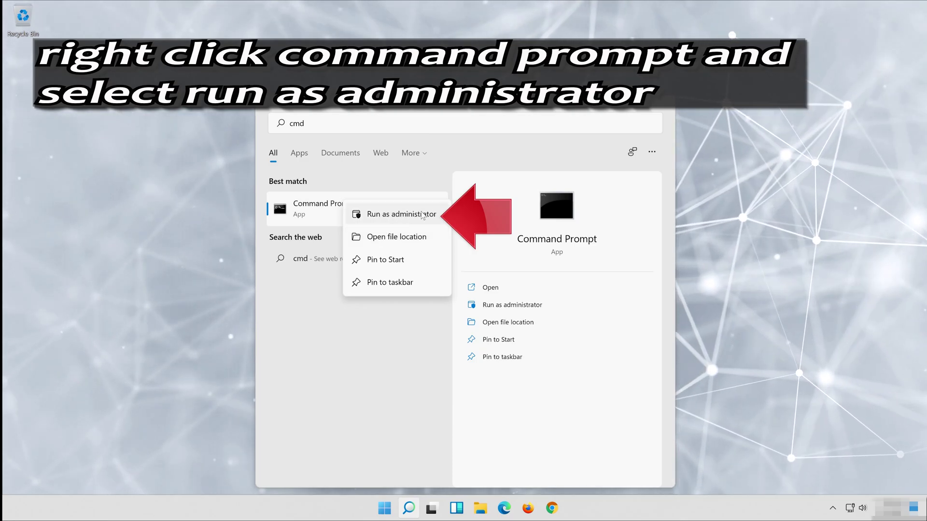
pyautogui.click(405, 216)
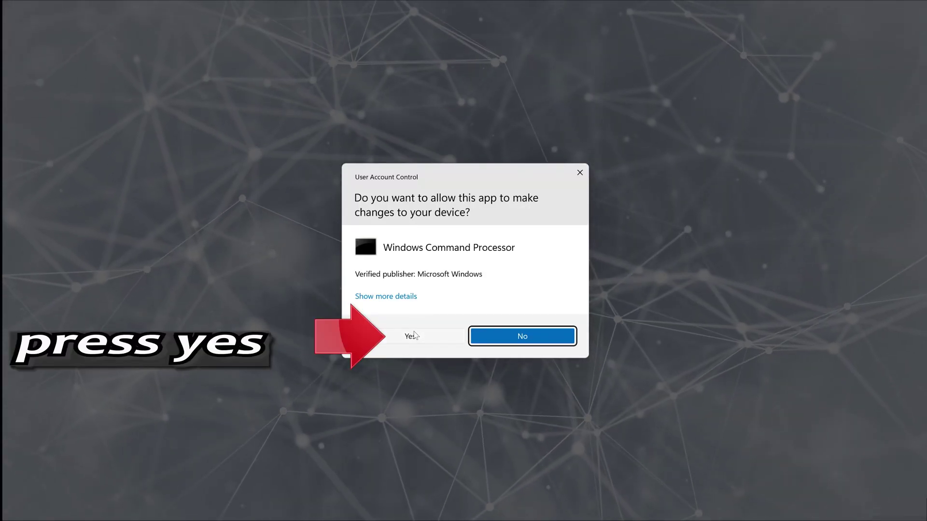
pyautogui.click(427, 337)
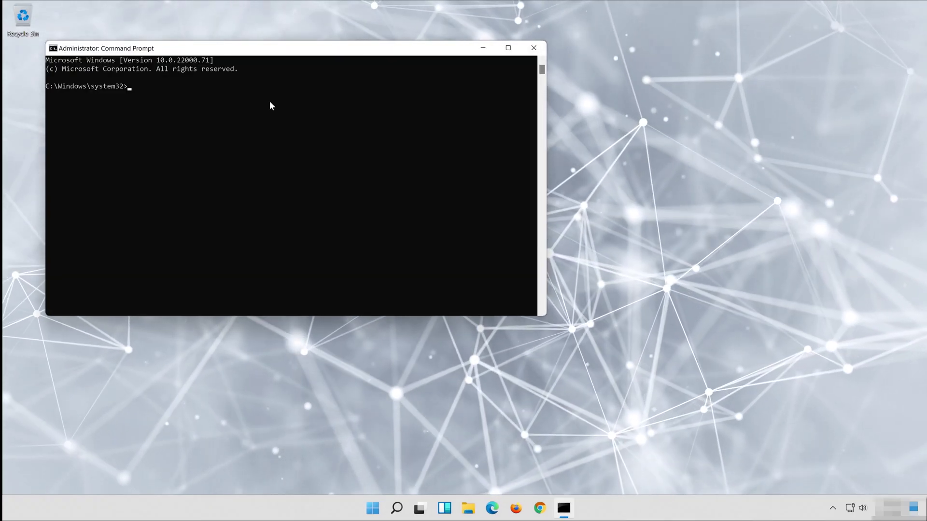
# Repair the Windows image with Dism /Online /Cleanup-Image /RestoreHealth, and close the Command Prompt with exit once the operation ends.
pyautogui.moveTo(278, 52); pyautogui.dragTo(466, 104)
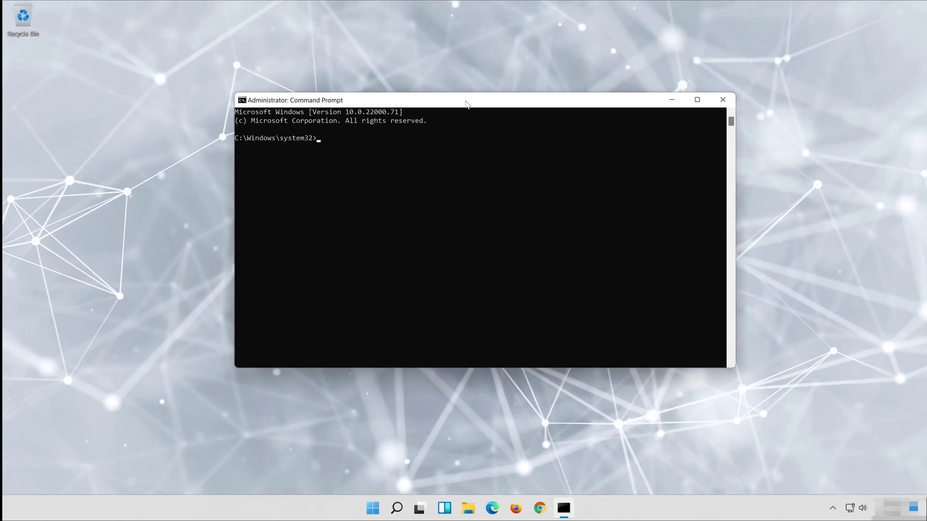
pyautogui.write('D')
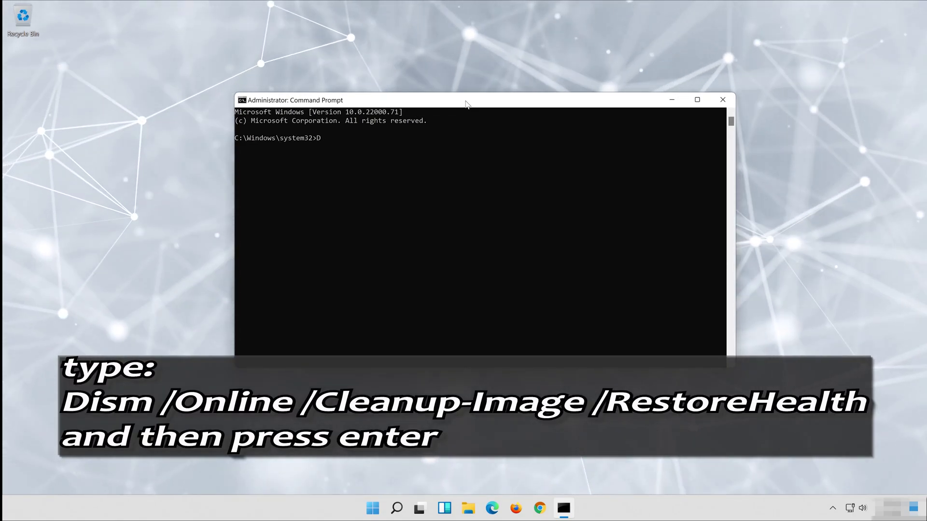
pyautogui.write('ism')
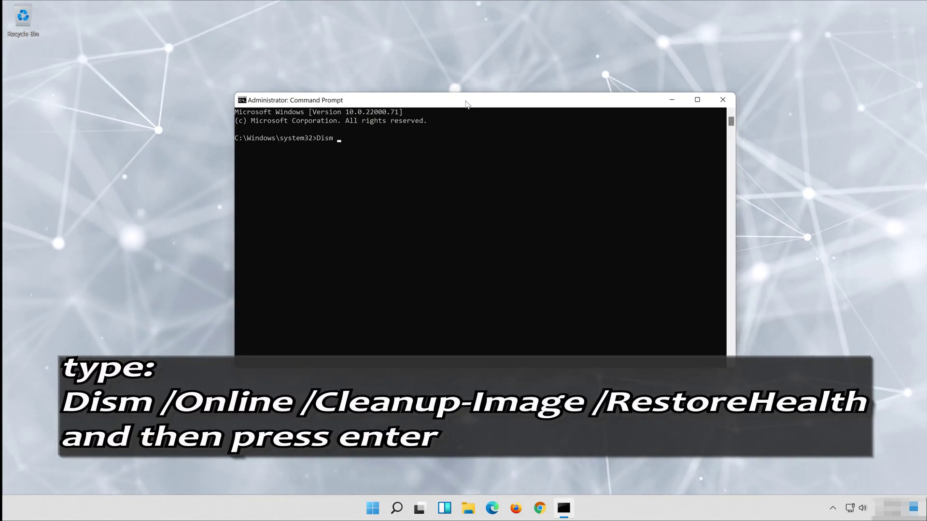
pyautogui.write(' /')
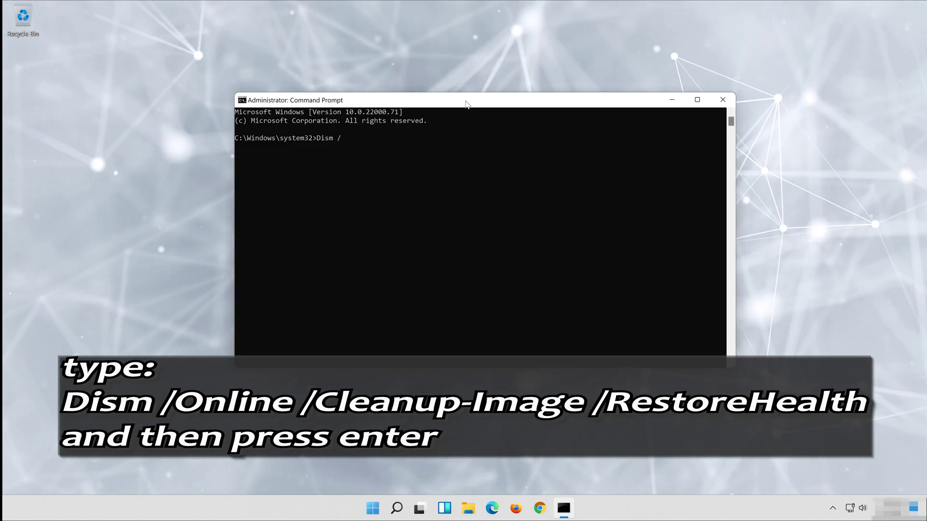
pyautogui.write('O')
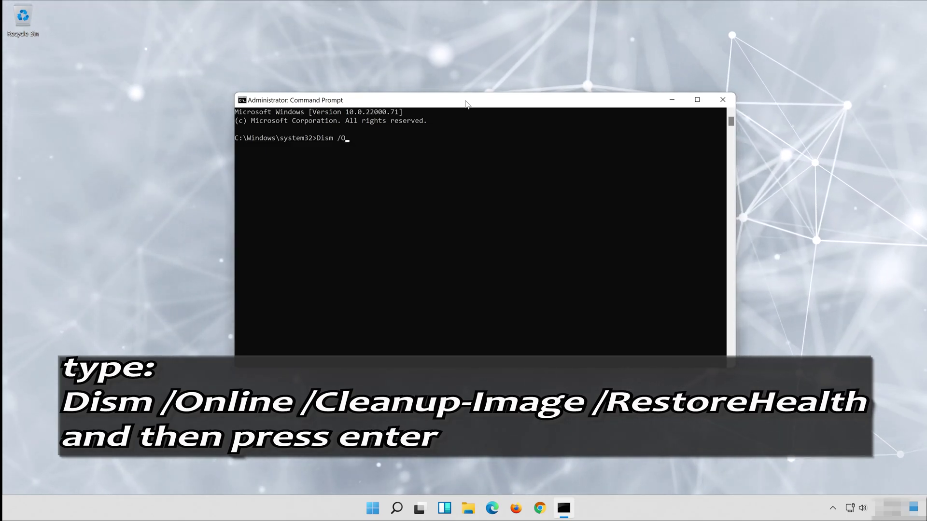
pyautogui.write('nline')
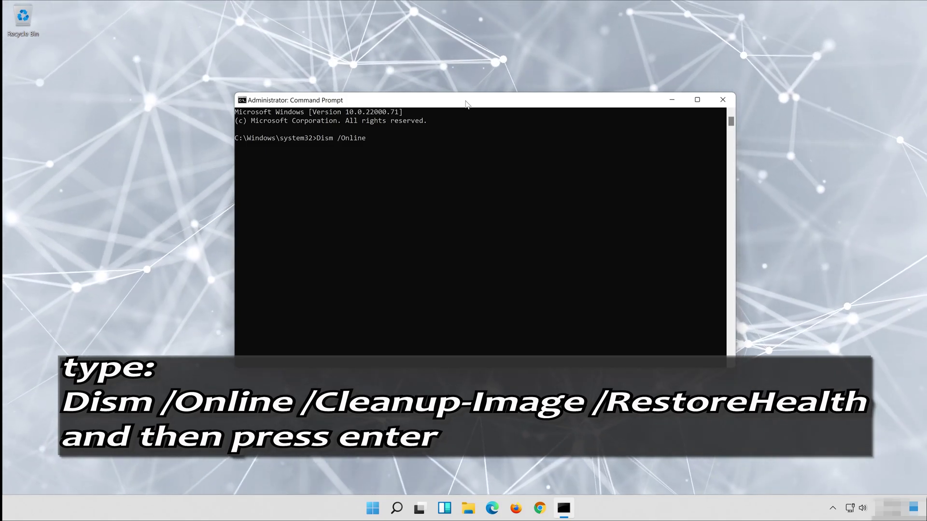
pyautogui.write(' /')
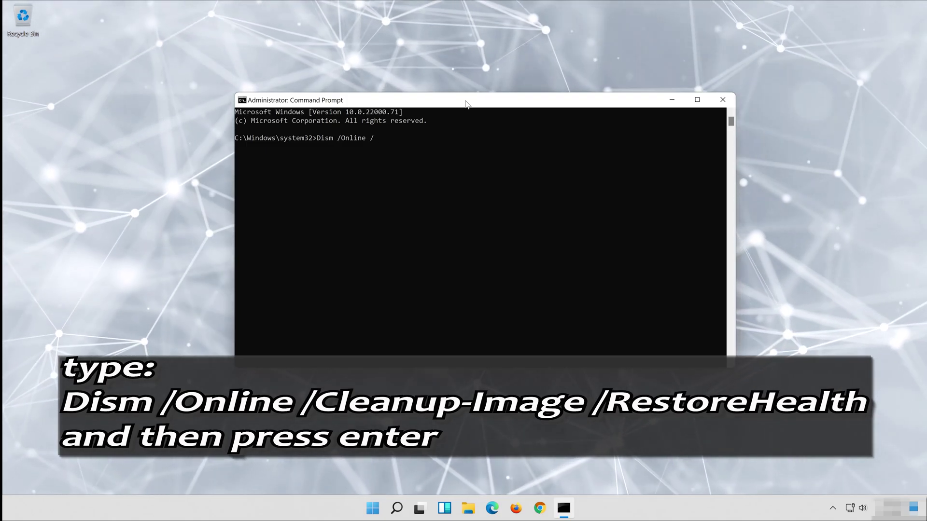
pyautogui.write('C')
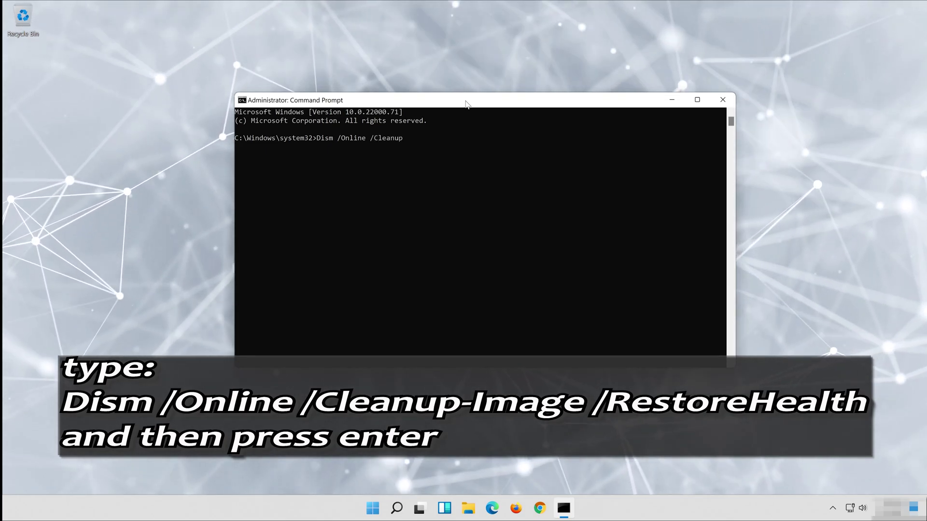
pyautogui.write('leanup-')
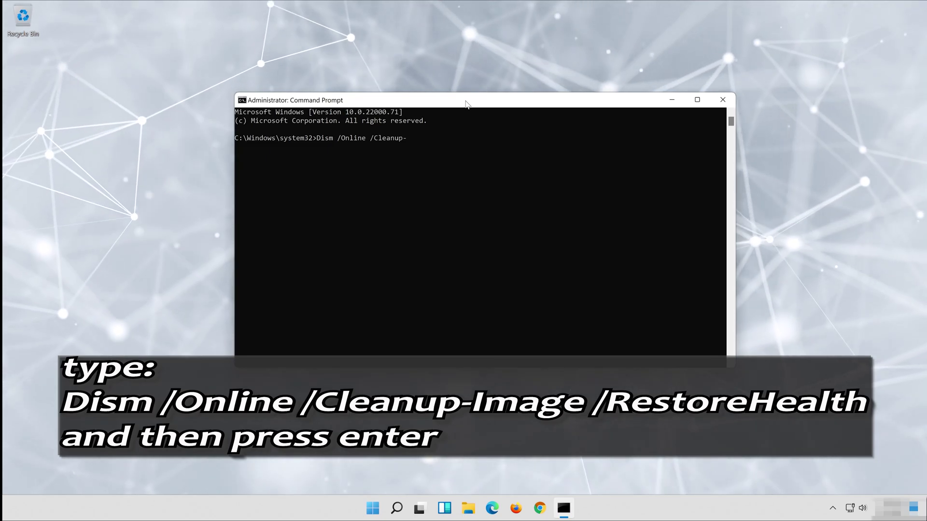
pyautogui.write('Image /Restor')
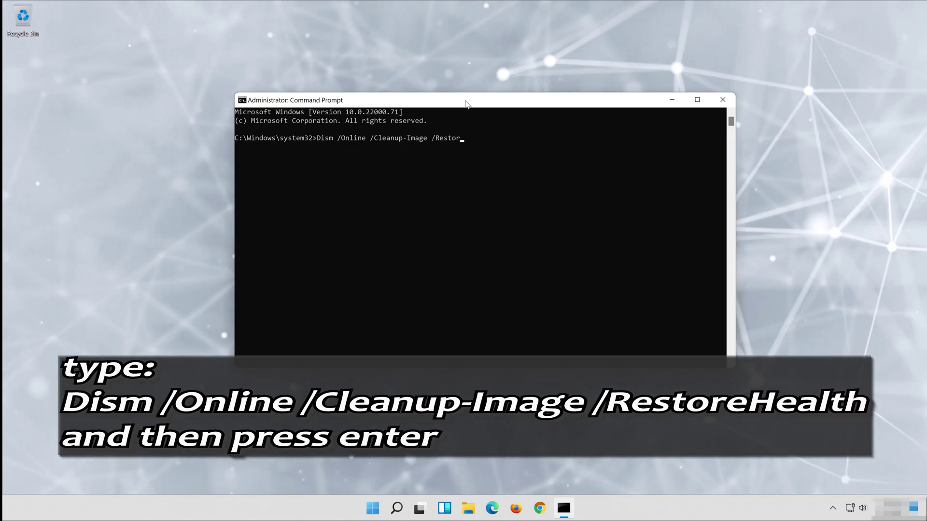
pyautogui.write('eHea')
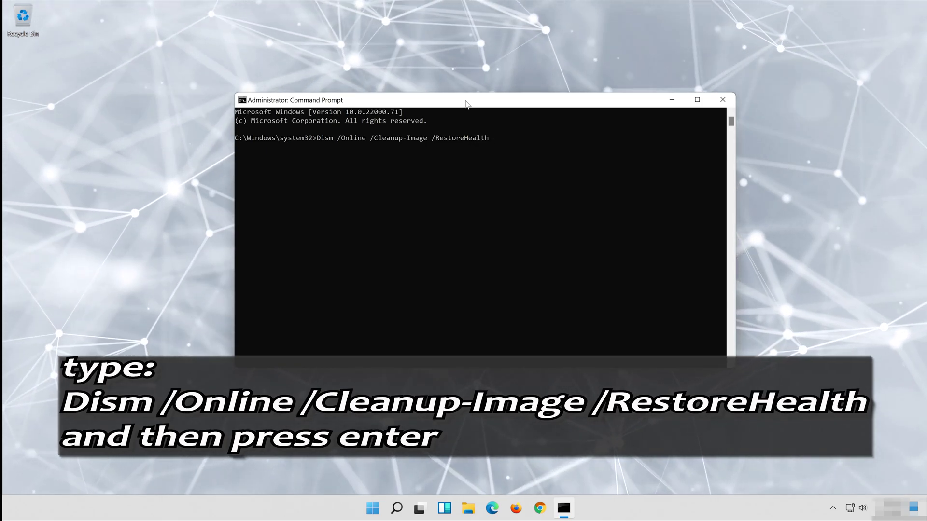
pyautogui.write('lth')
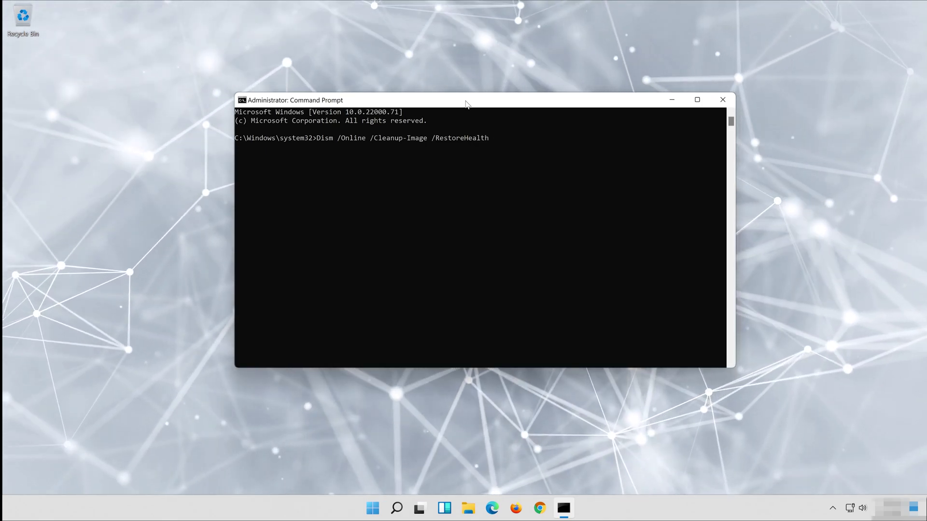
pyautogui.press('Return')
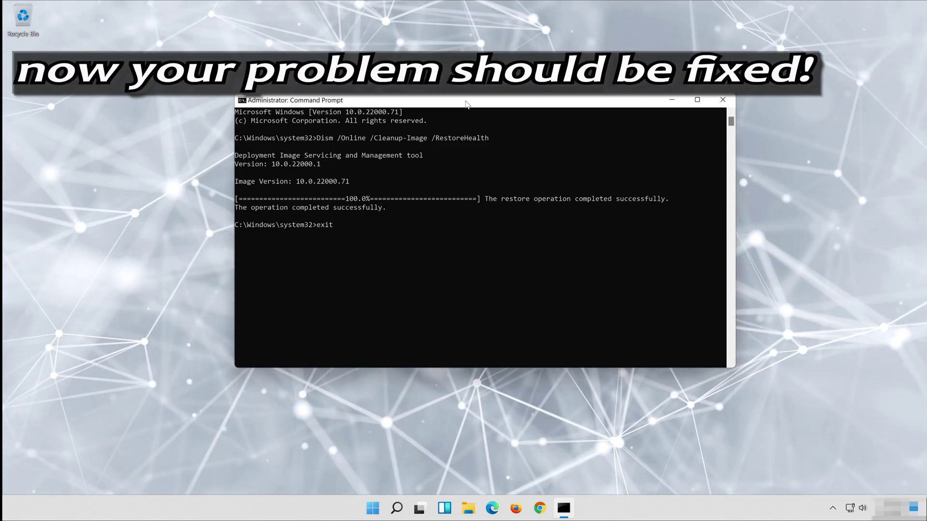
pyautogui.press('Return')
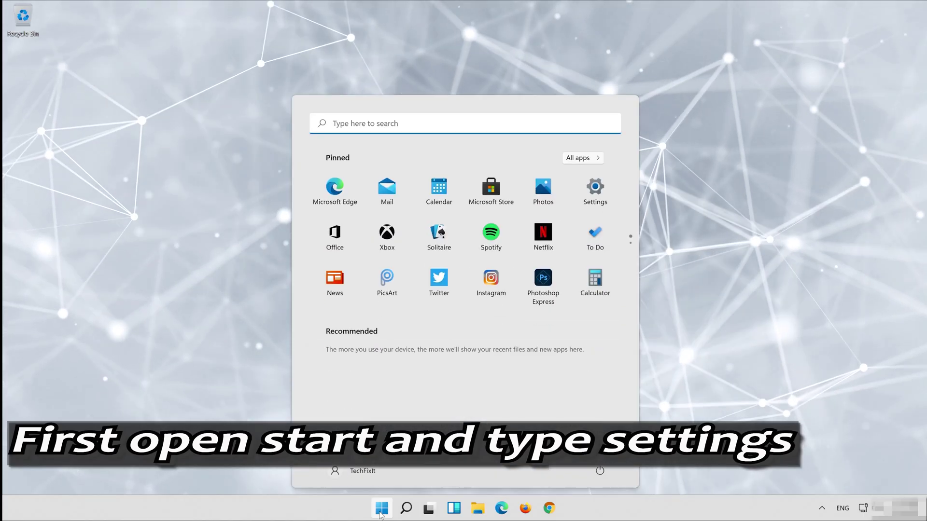
# Open the Settings app by searching for settings and go to its Apps page.
pyautogui.write('setting')
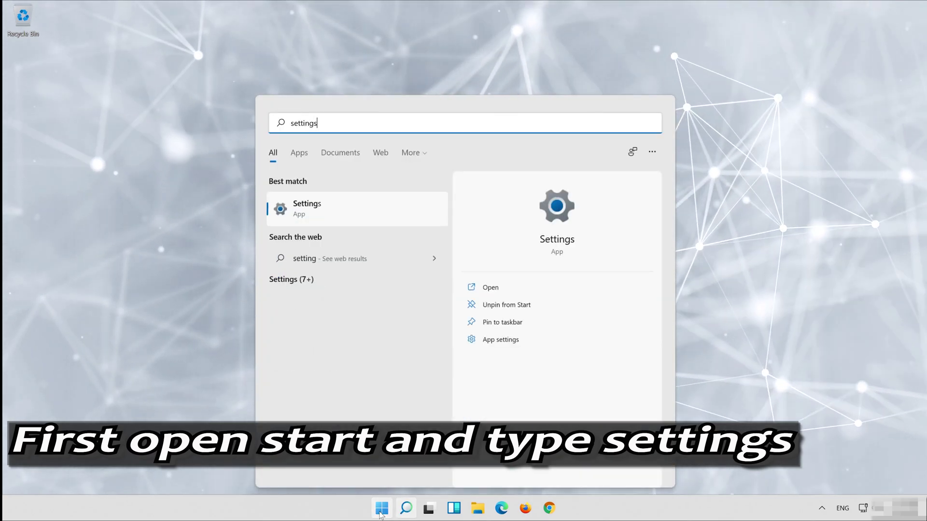
pyautogui.write('s')
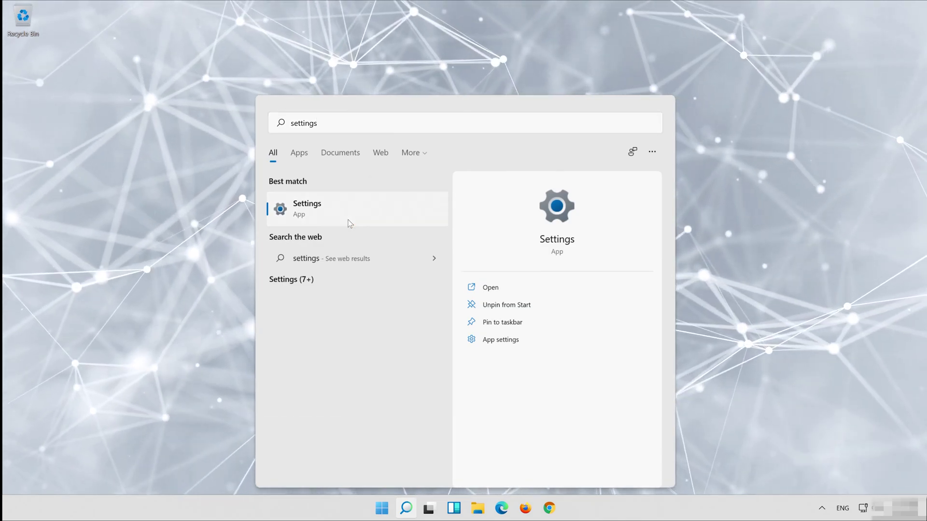
pyautogui.click(350, 223)
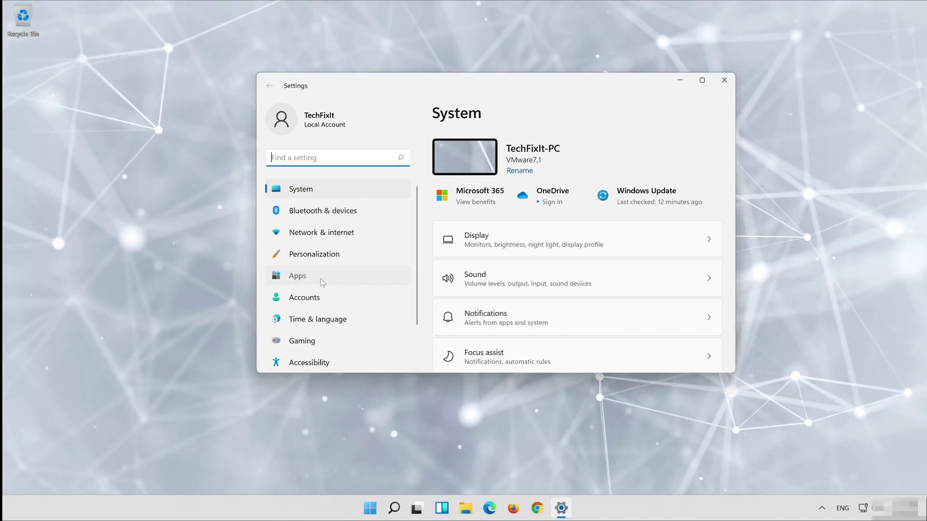
pyautogui.click(323, 282)
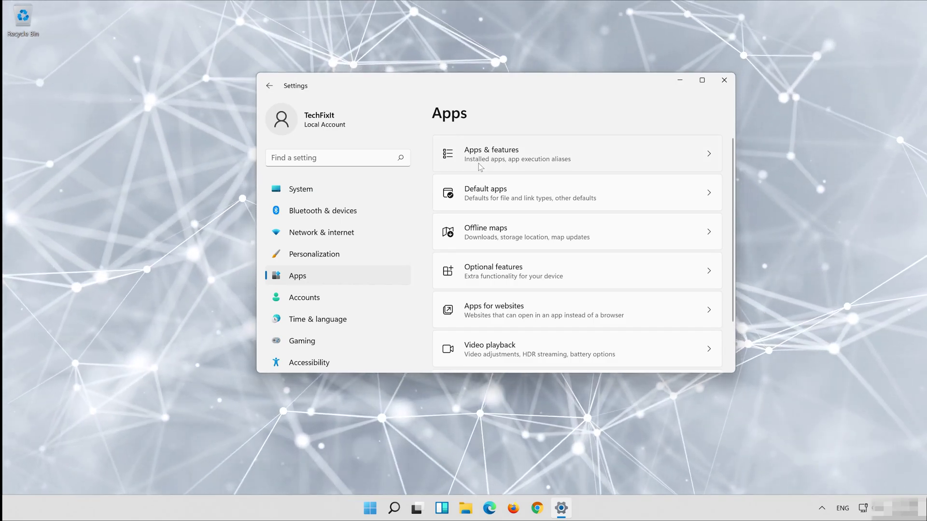
# Open the advanced options of the Microsoft Store app from the installed apps list in Apps & features.
pyautogui.click(479, 163)
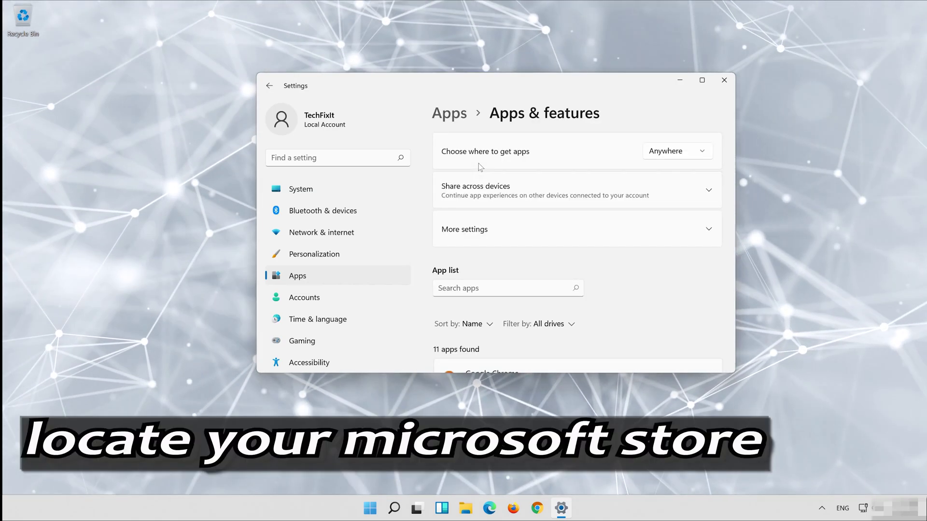
pyautogui.scroll(-10, 597, 248)
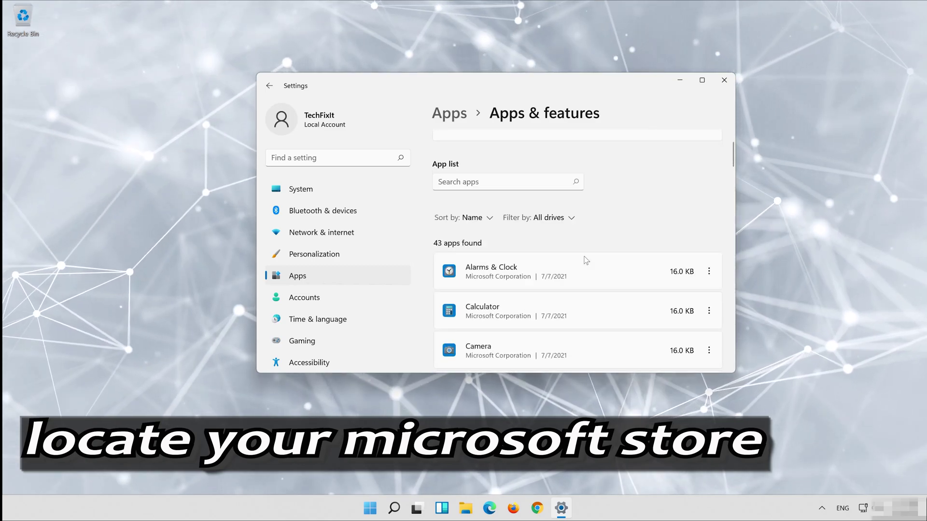
pyautogui.scroll(-6, 584, 257)
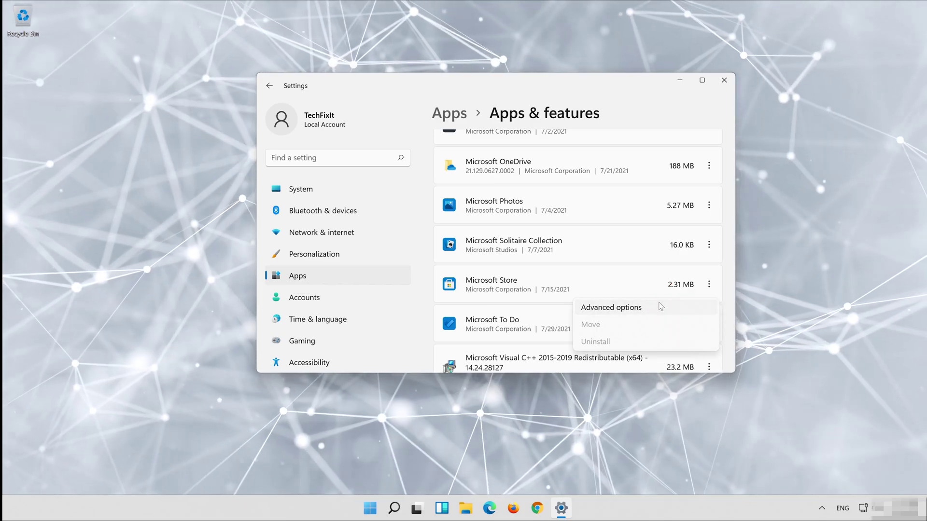
pyautogui.click(659, 304)
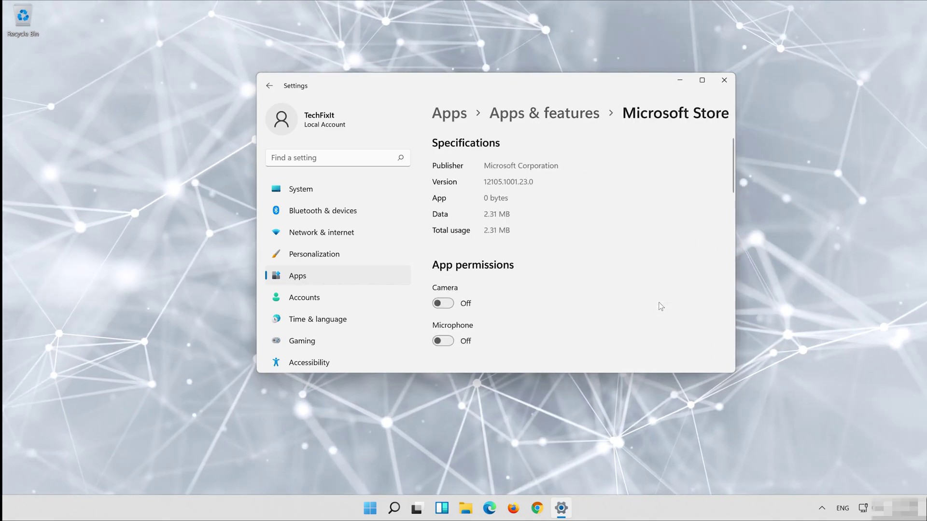
# Repair the Microsoft Store app and reset it, confirming the deletion of its app data.
pyautogui.scroll(-5, 599, 242)
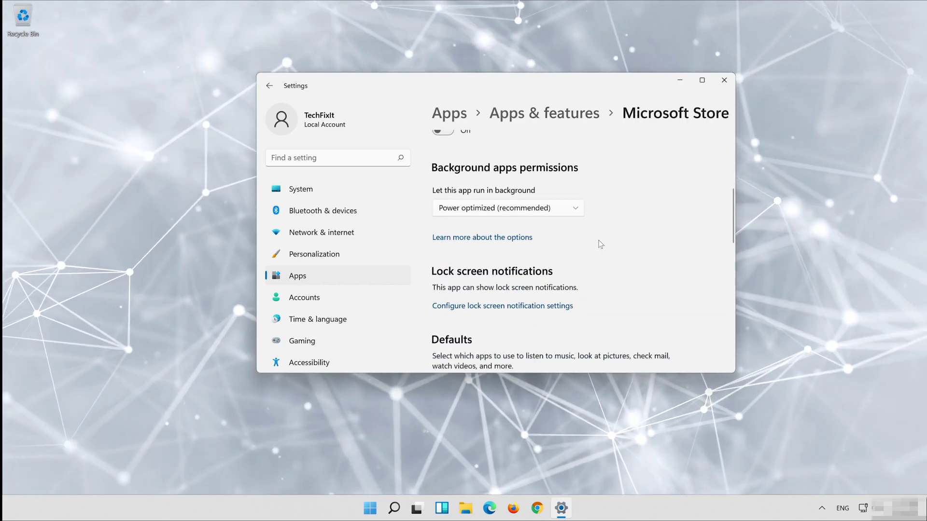
pyautogui.scroll(-4, 603, 246)
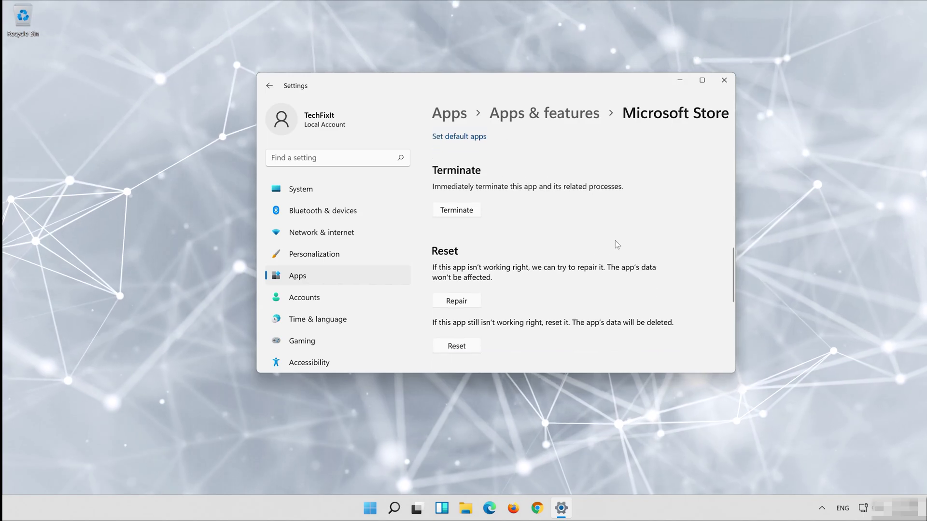
pyautogui.scroll(-1, 615, 240)
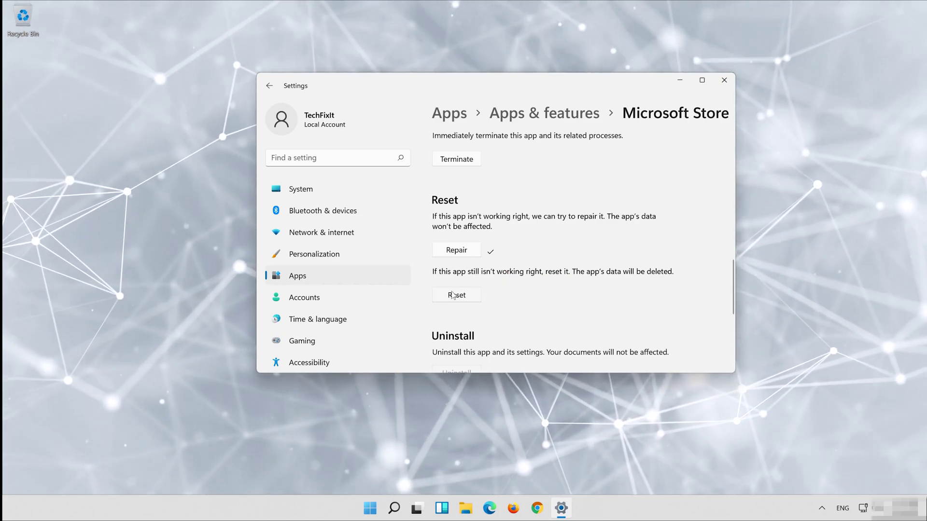
pyautogui.click(453, 296)
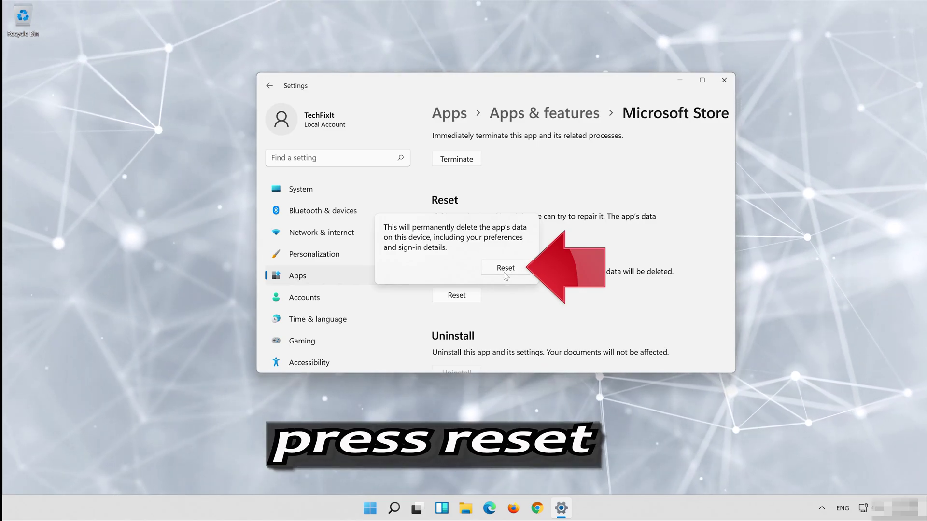
pyautogui.click(505, 273)
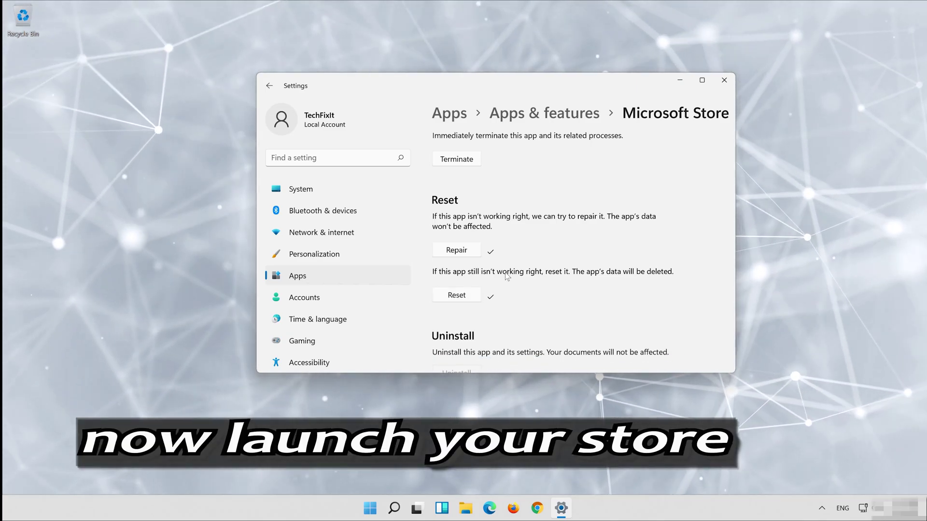
# Close Settings, launch the Microsoft Store app, and move its window on the desktop.
pyautogui.scroll(1, 506, 276)
pyautogui.scroll(3, 507, 276)
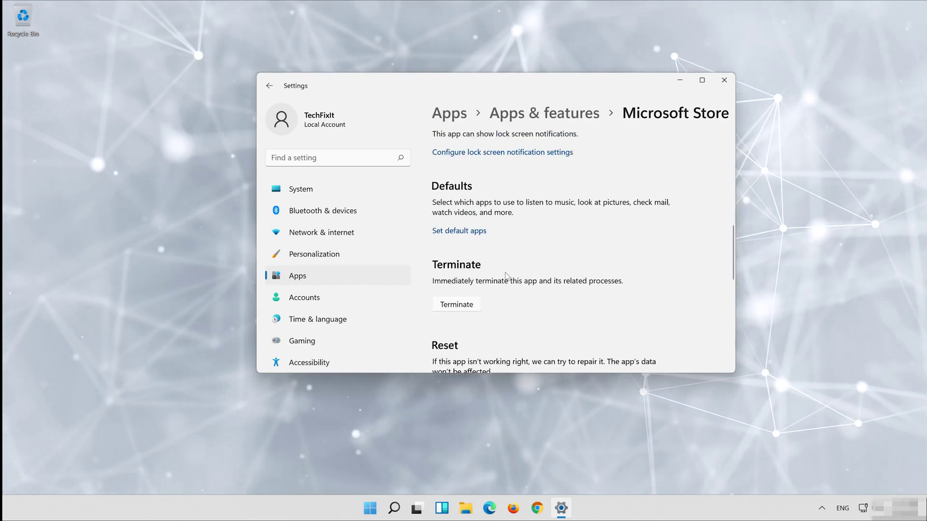
pyautogui.click(724, 84)
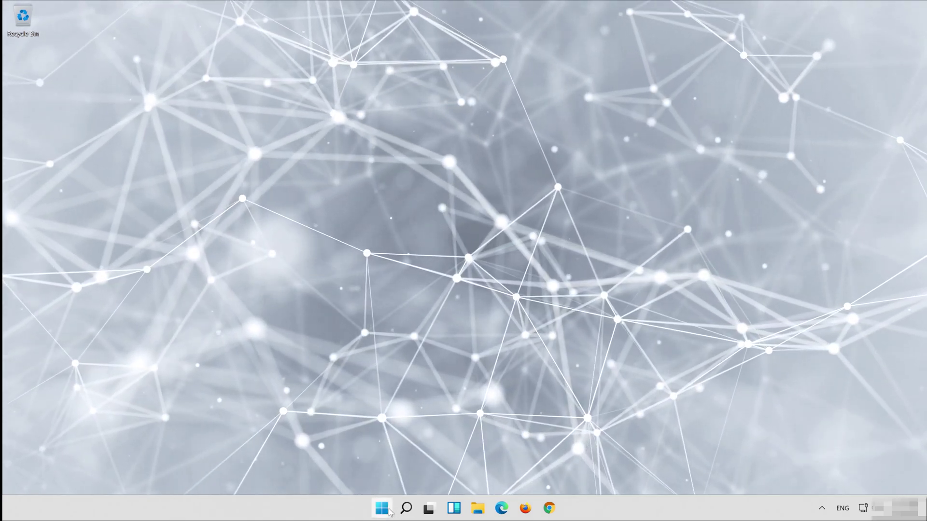
pyautogui.click(389, 511)
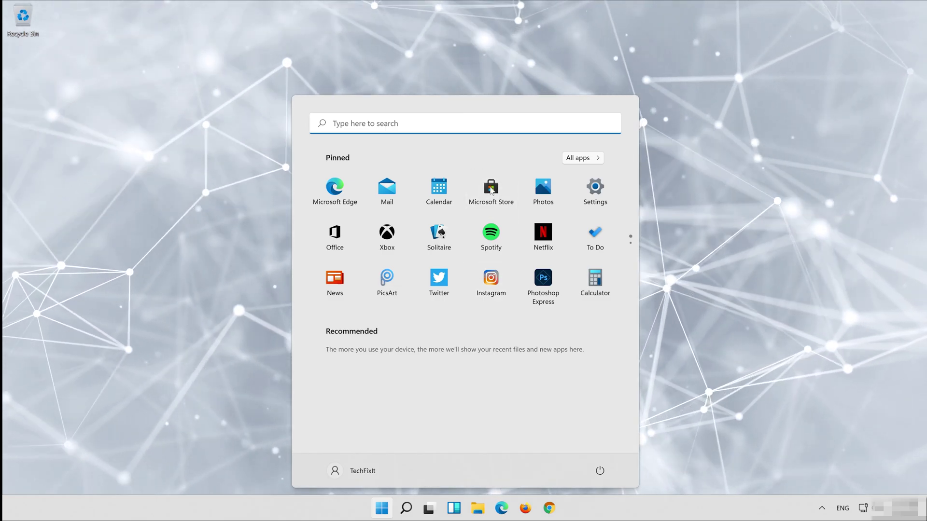
pyautogui.click(492, 184)
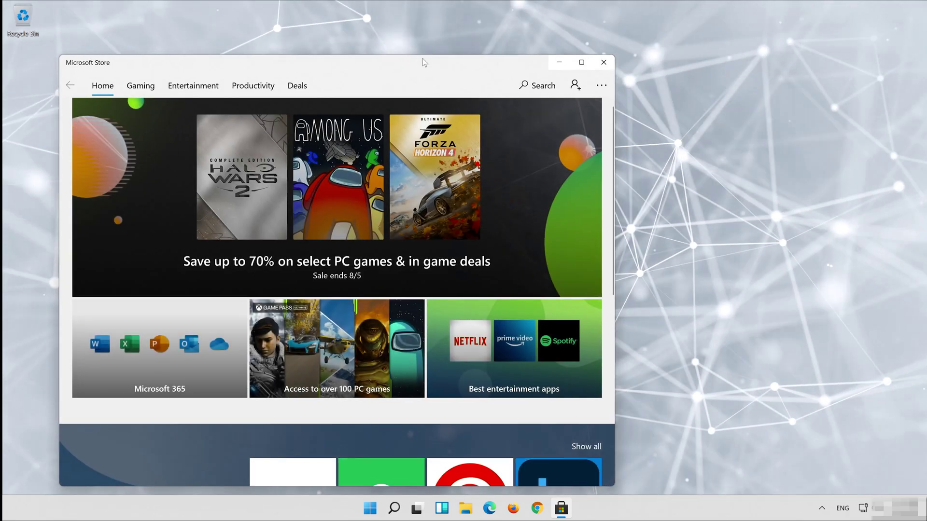
pyautogui.moveTo(421, 58); pyautogui.dragTo(554, 40)
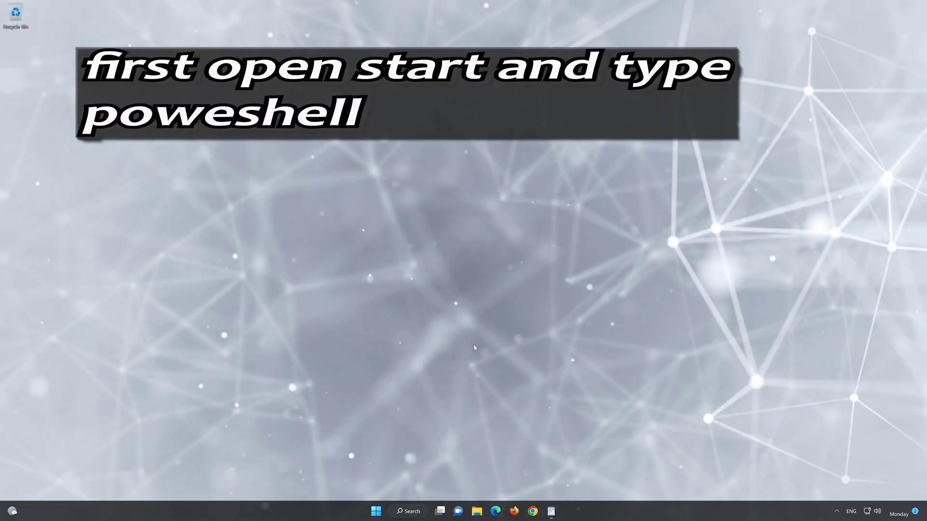
# Search for powershell, run PowerShell 7 (x64) as administrator, approve the User Account Control request, and move the console toward the middle of the desktop.
pyautogui.click(375, 514)
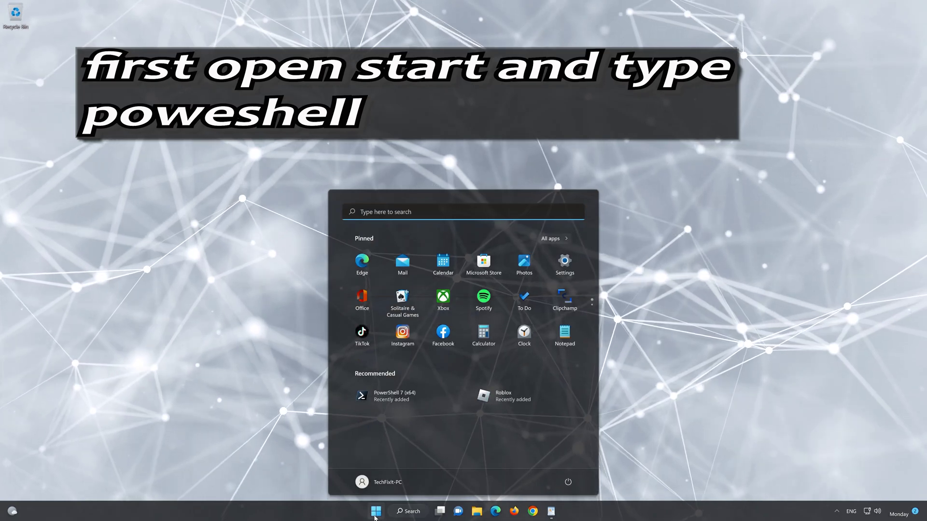
pyautogui.write('pow')
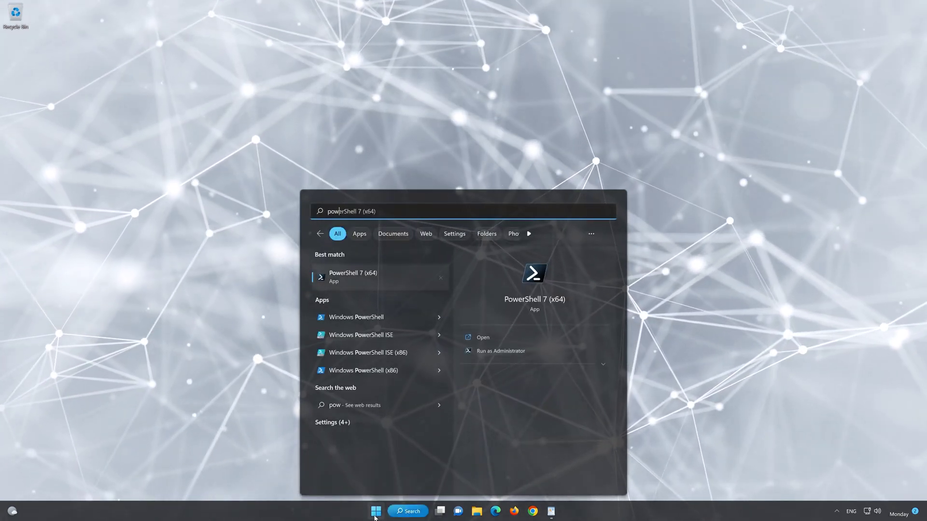
pyautogui.write('ershell')
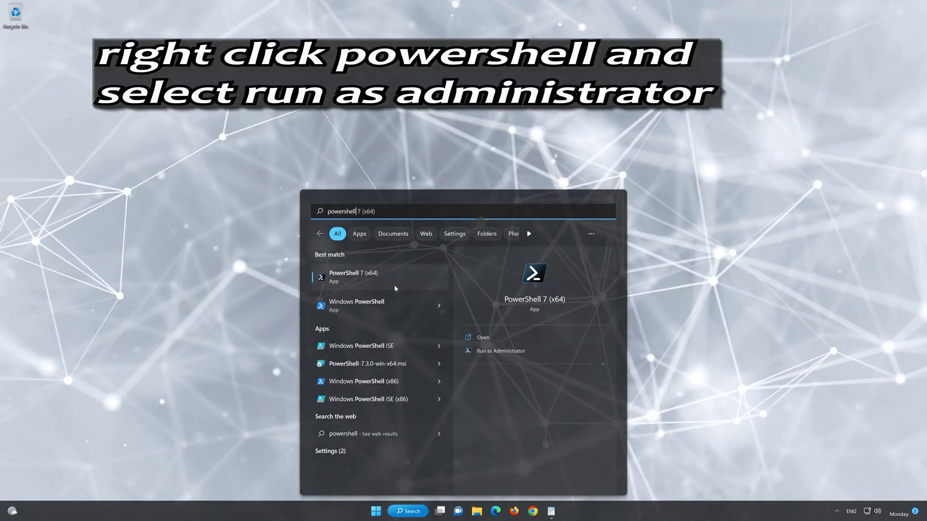
pyautogui.rightClick(394, 282)
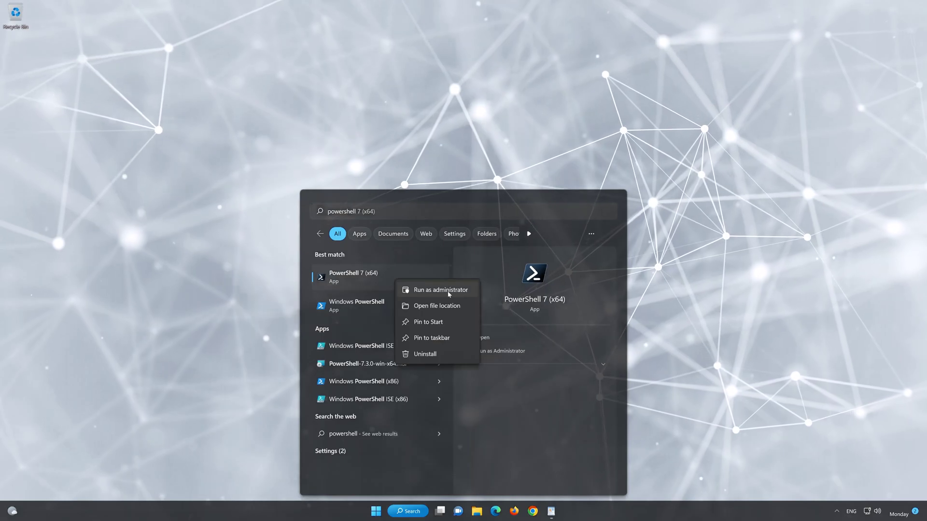
pyautogui.click(449, 290)
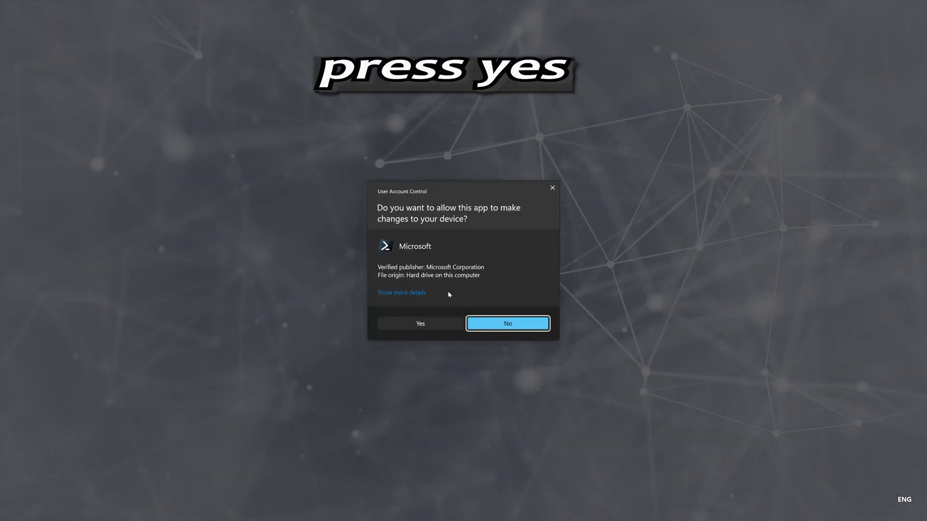
pyautogui.click(419, 324)
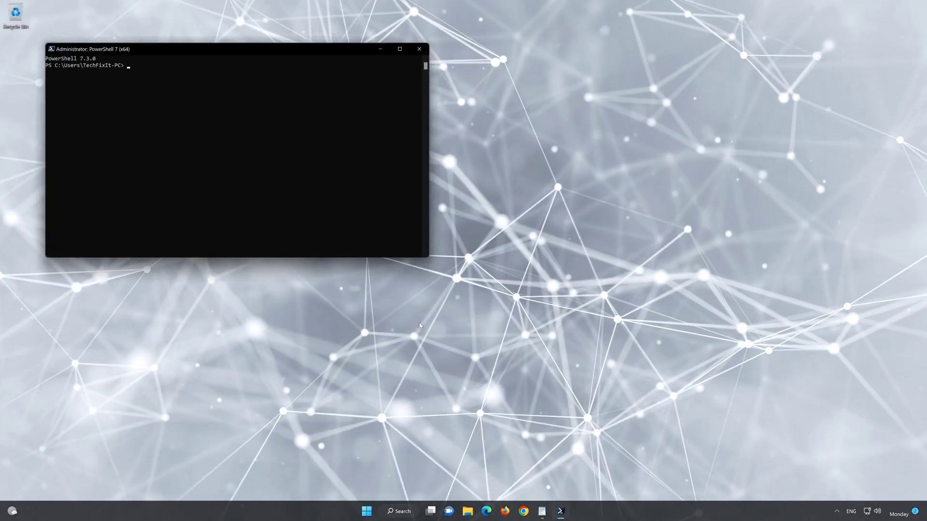
pyautogui.moveTo(279, 50); pyautogui.dragTo(547, 100)
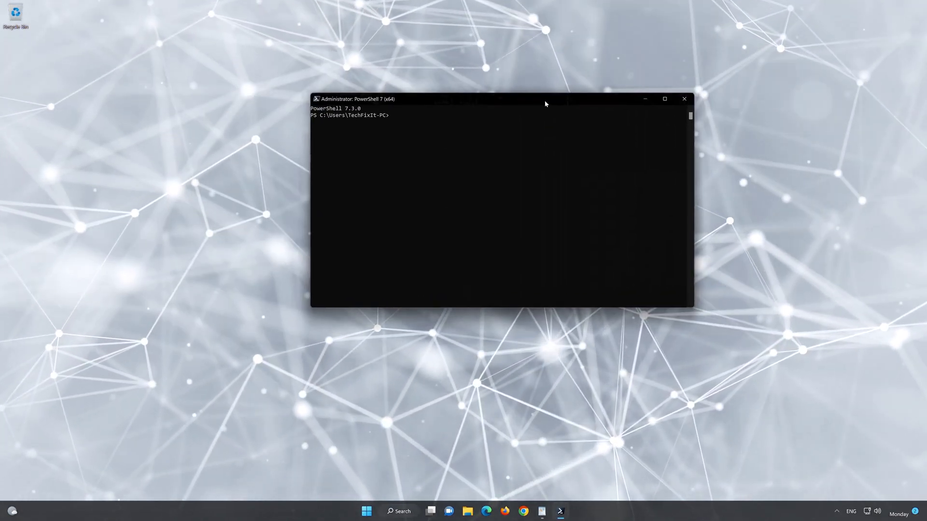
# Switch to the WordPad document, copy the first command, the *WindowsStore* Get-AppXPackage one, and minimize WordPad.
pyautogui.click(541, 511)
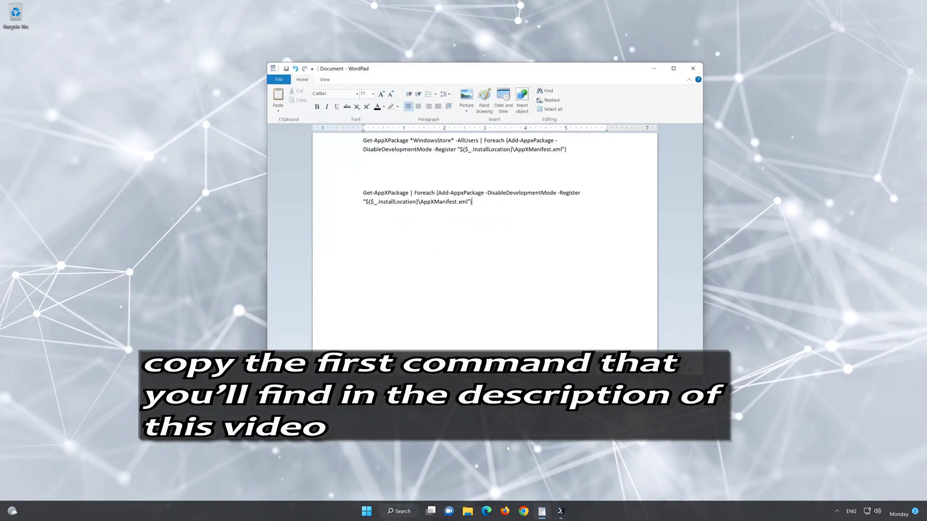
pyautogui.moveTo(363, 140); pyautogui.dragTo(566, 150)
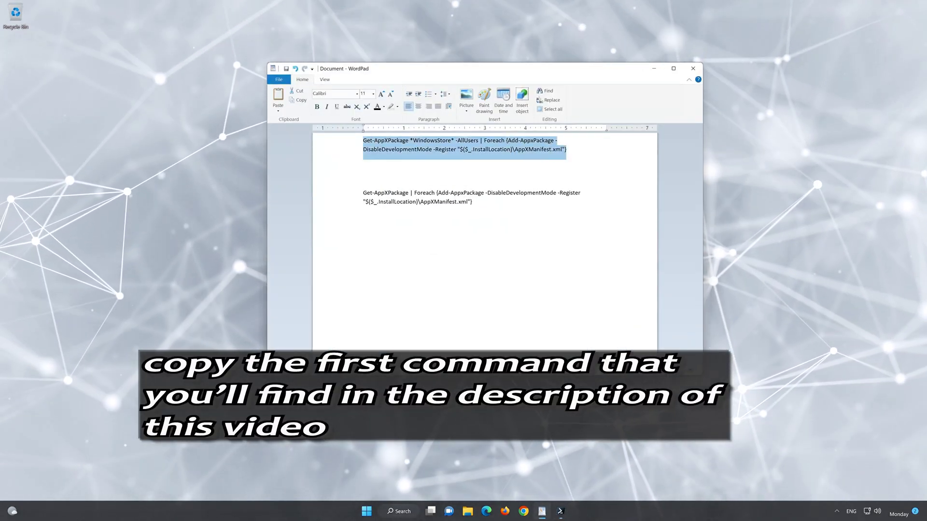
pyautogui.rightClick(380, 143)
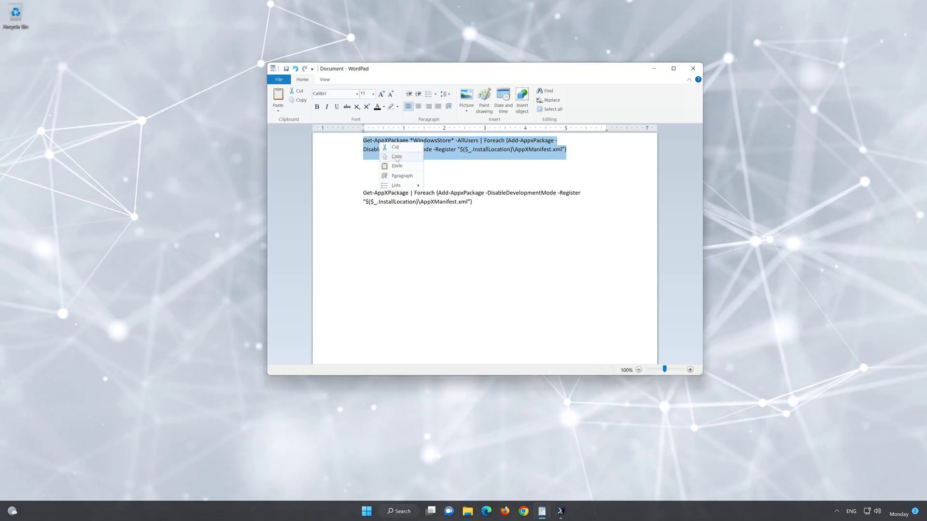
pyautogui.click(396, 157)
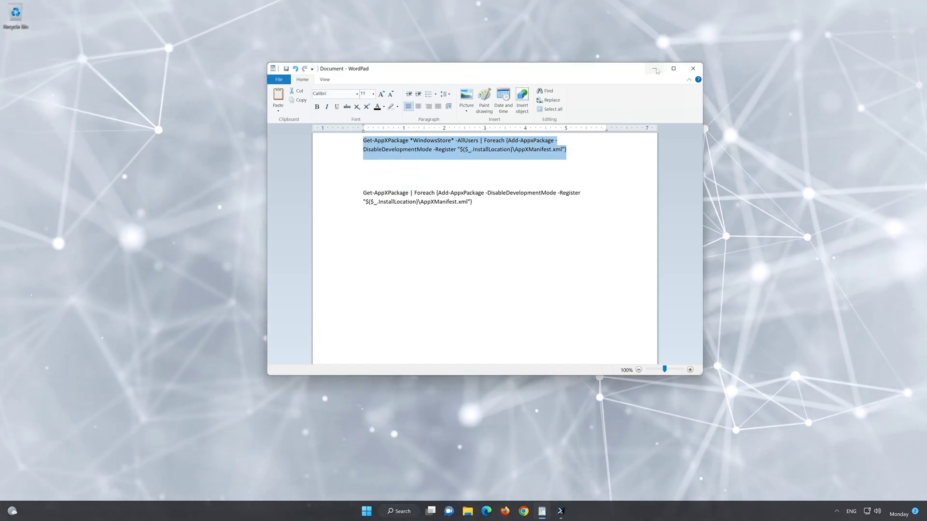
pyautogui.click(656, 69)
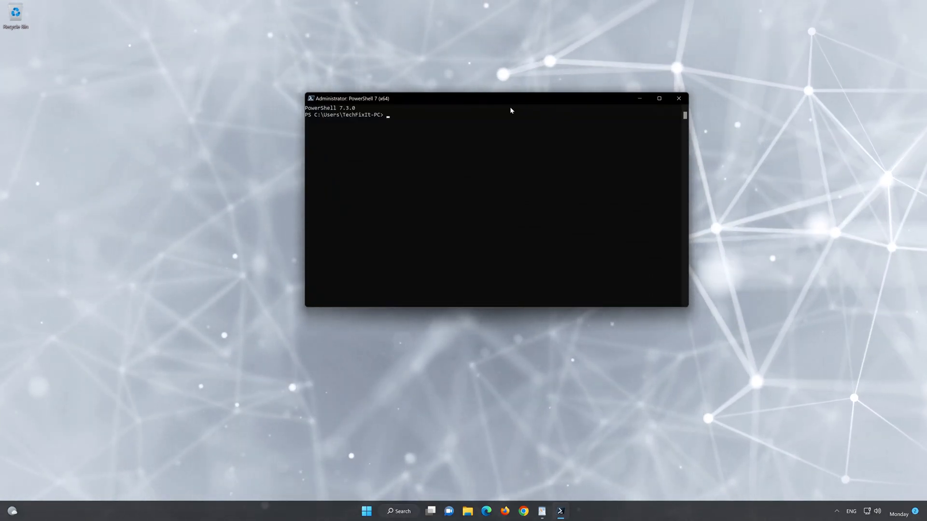
# Paste and run Get-AppXPackage *WindowsStore* -AllUsers | Foreach {Add-AppxPackage -DisableDevelopmentMode -Register "$($_.InstallLocation)\AppXManifest.xml"} in the elevated PowerShell.
pyautogui.rightClick(502, 98)
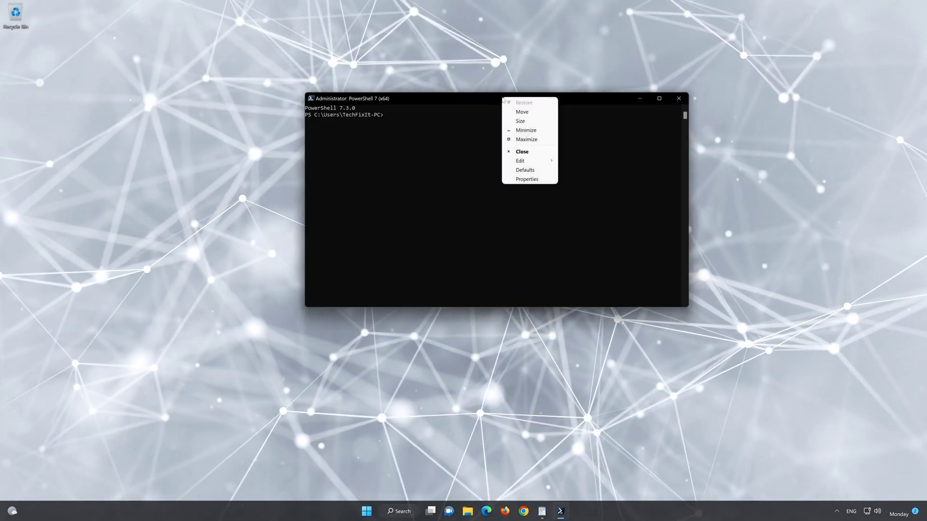
pyautogui.moveTo(539, 163)
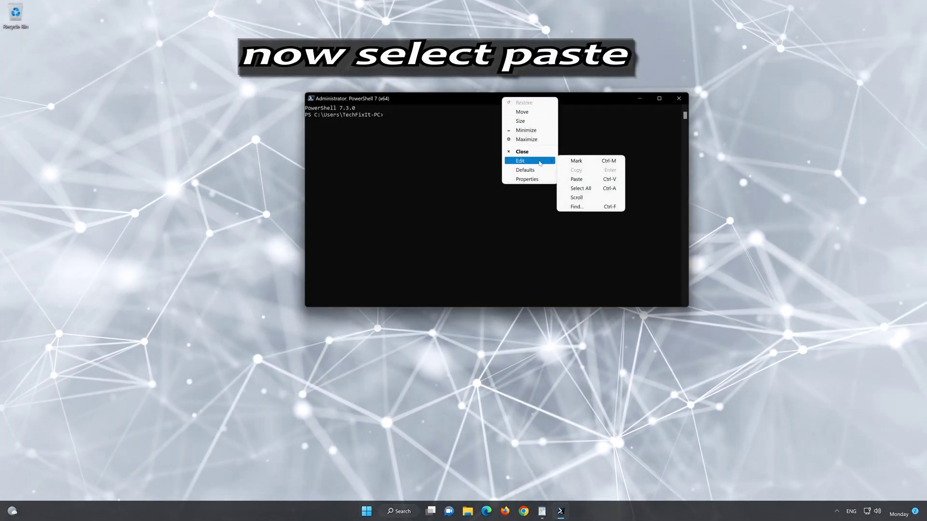
pyautogui.click(602, 178)
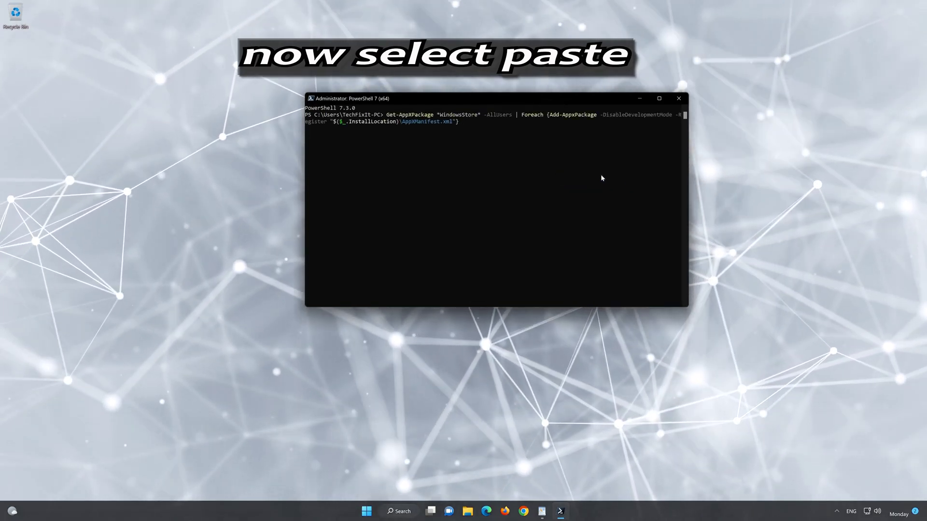
pyautogui.press('Return')
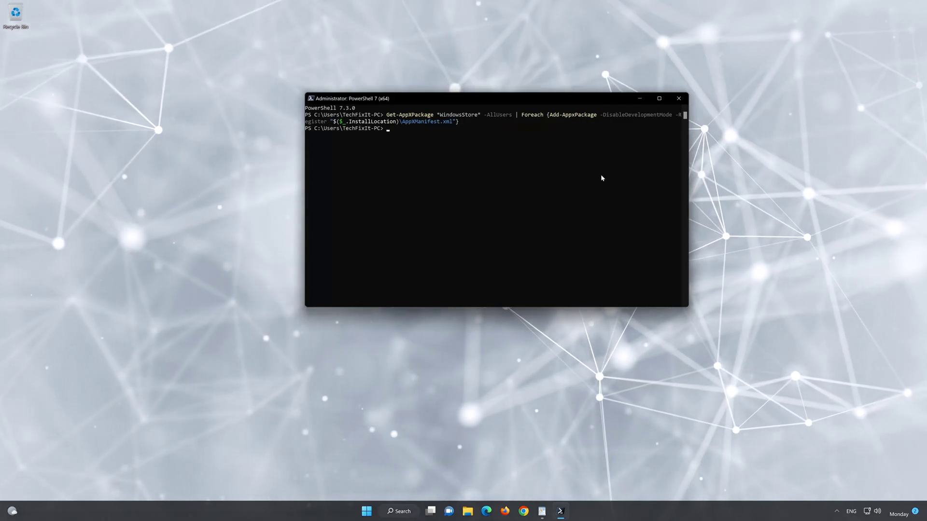
# Copy Get-AppXPackage | Foreach {Add-AppxPackage -DisableDevelopmentMode -Register "$($_.InstallLocation)\AppXManifest.xml"} from the WordPad document, and paste and run it in the elevated PowerShell.
pyautogui.click(543, 512)
pyautogui.moveTo(472, 202); pyautogui.dragTo(363, 193)
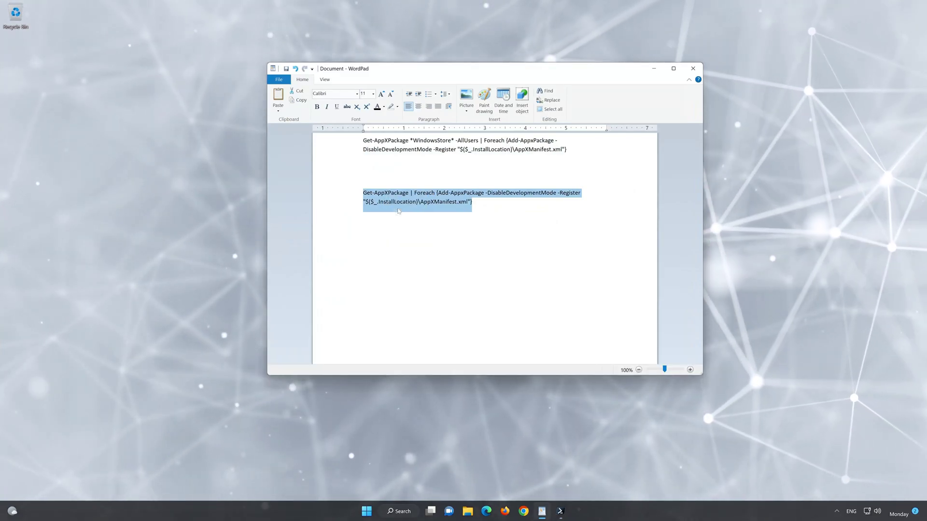
pyautogui.click(654, 69)
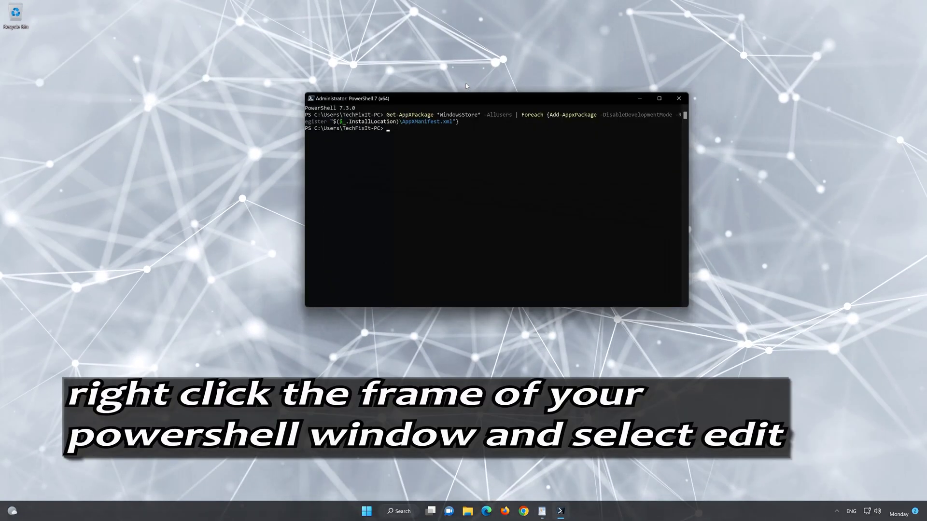
pyautogui.rightClick(422, 98)
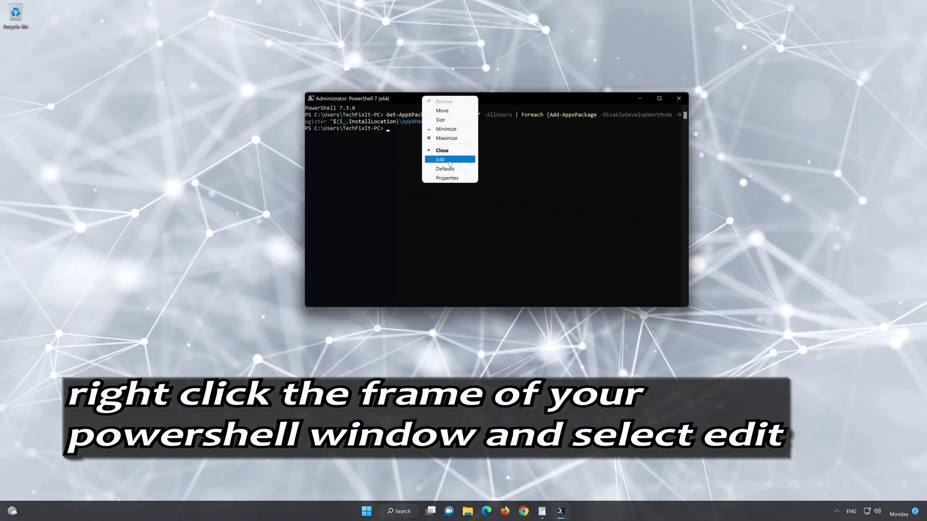
pyautogui.moveTo(449, 161)
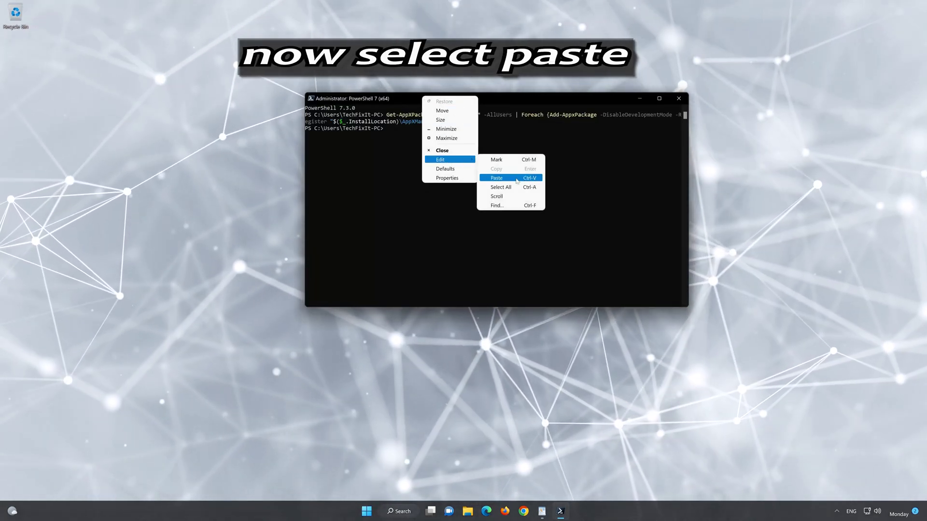
pyautogui.click(516, 180)
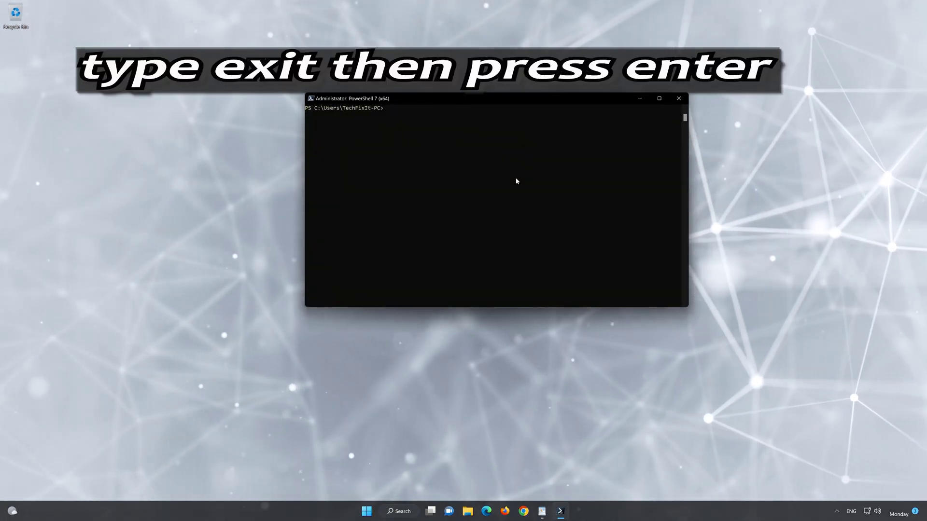
# Run exit in the elevated PowerShell to close the session.
pyautogui.write('e')
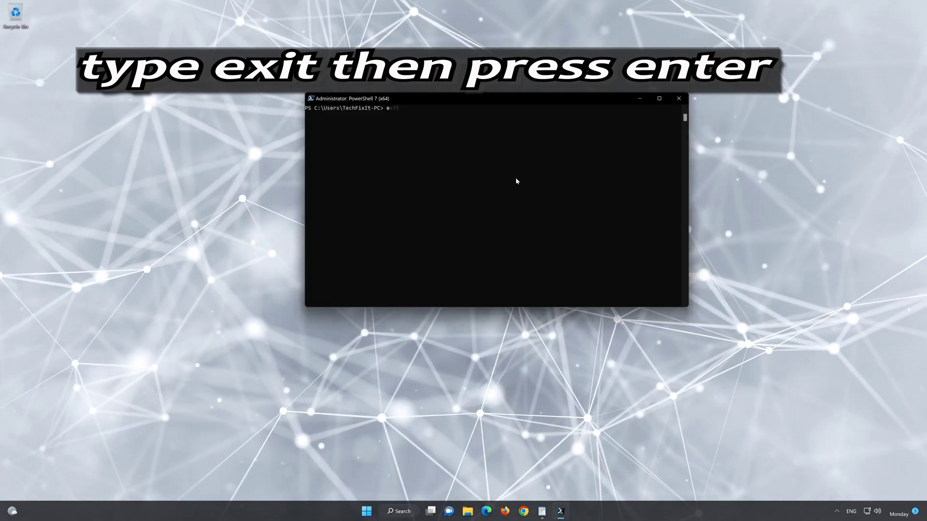
pyautogui.write('xit')
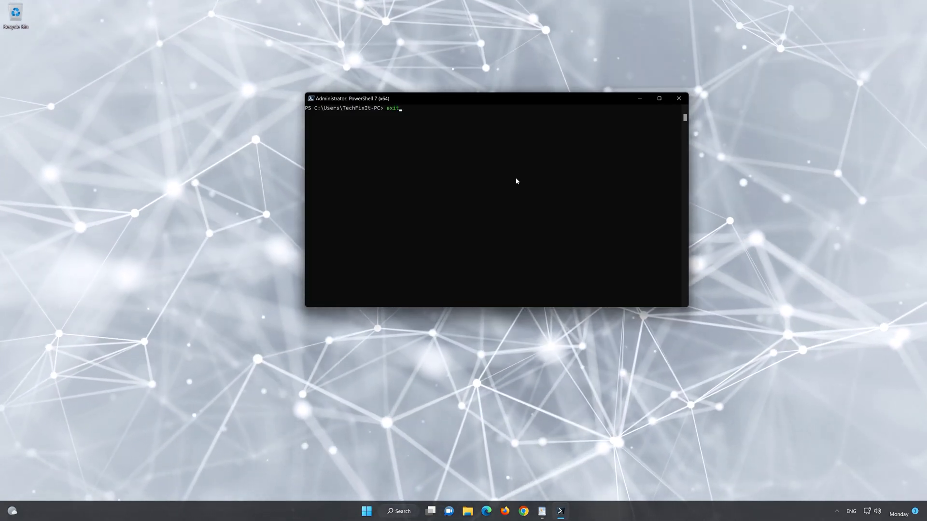
pyautogui.press('Return')
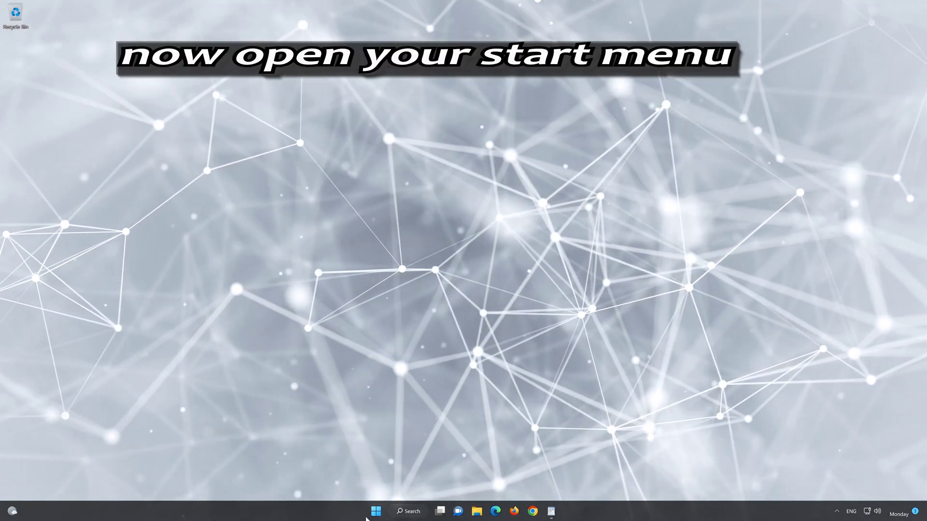
# Search for microsoft Store, pin the Microsoft Store app to the taskbar, and open it from there.
pyautogui.click(376, 513)
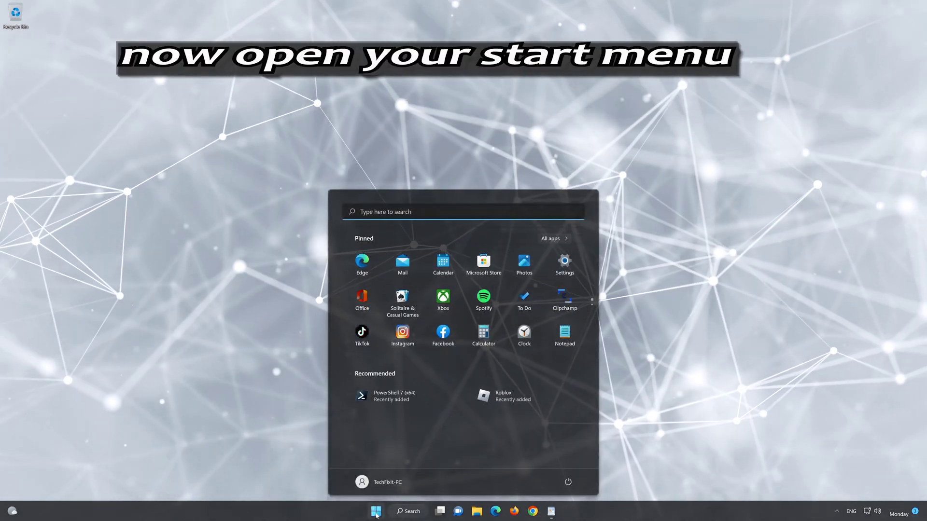
pyautogui.write('microsoft Store')
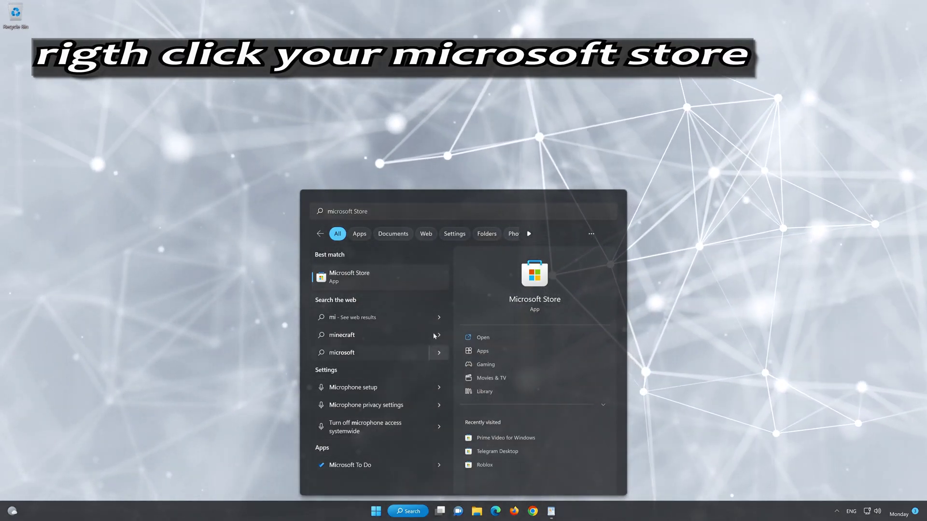
pyautogui.rightClick(425, 277)
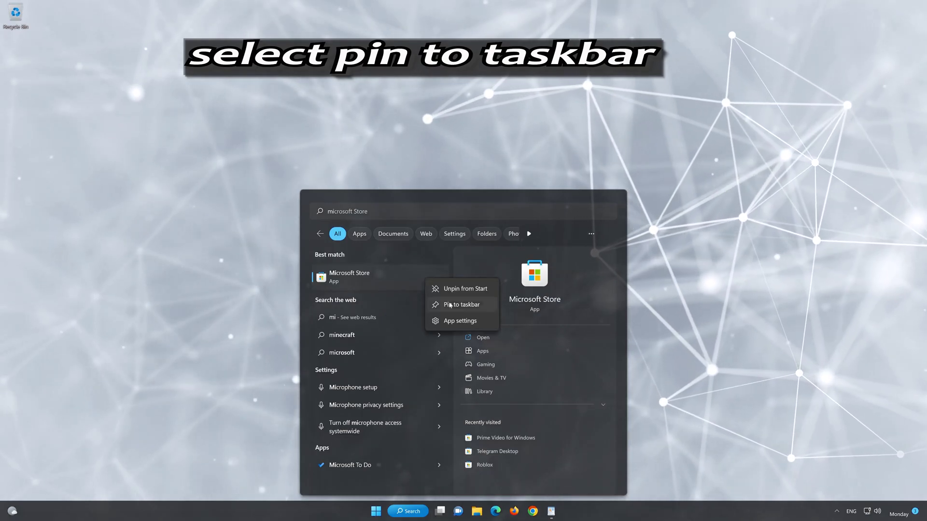
pyautogui.click(461, 304)
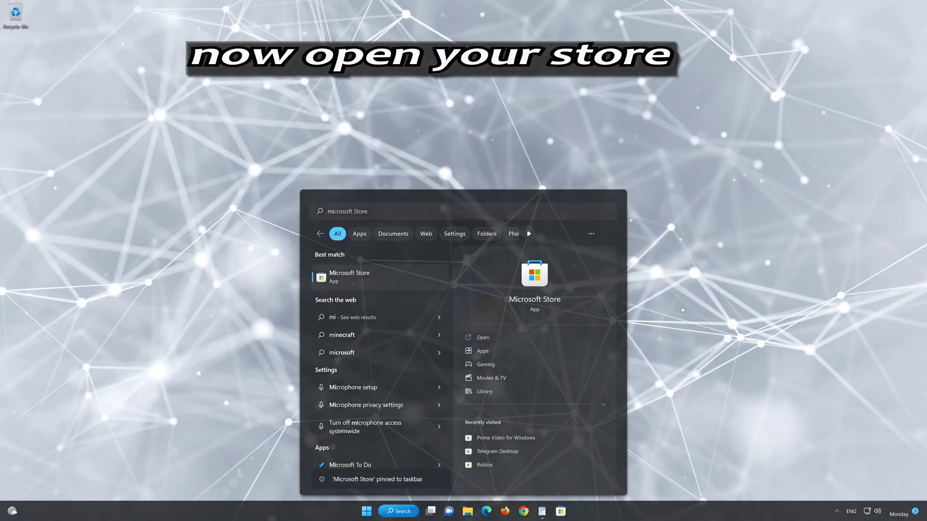
pyautogui.click(561, 513)
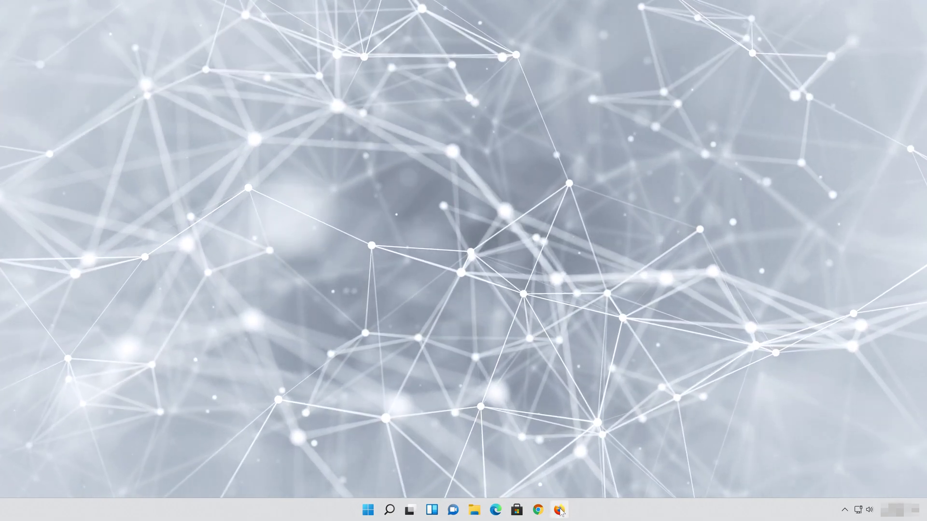
# Load the copied Download Windows 11 page address in Firefox, save MediaCreationToolW11.exe from Create Windows 11 Installation Media, and close the browser.
pyautogui.click(559, 510)
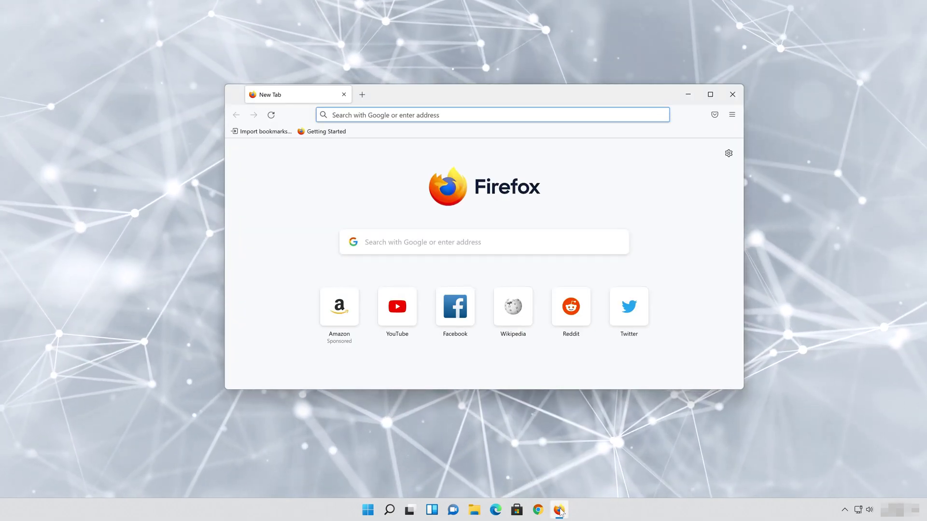
pyautogui.rightClick(451, 114)
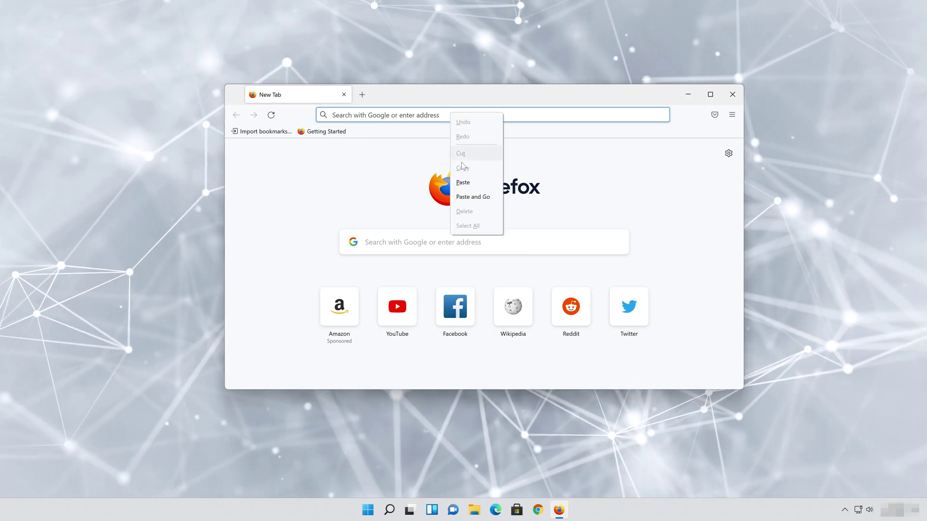
pyautogui.click(470, 197)
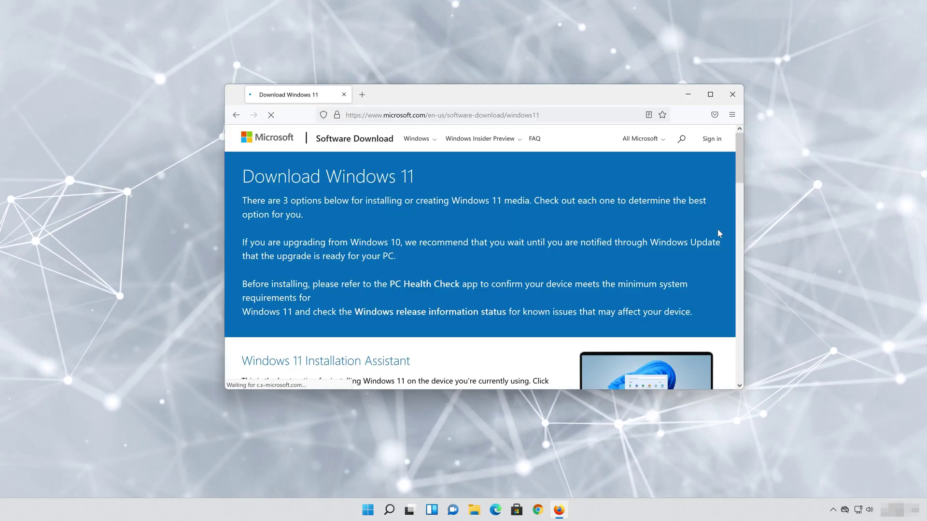
pyautogui.scroll(-10, 705, 236)
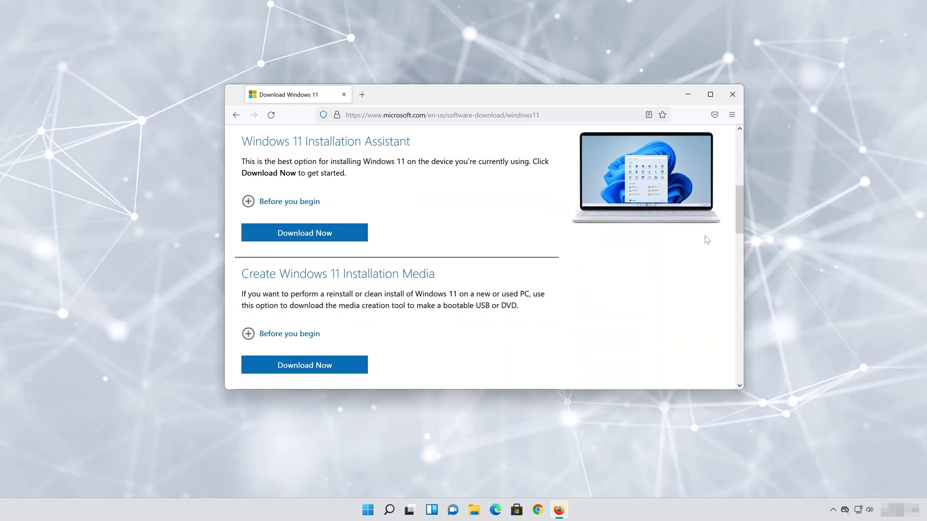
pyautogui.scroll(2, 705, 237)
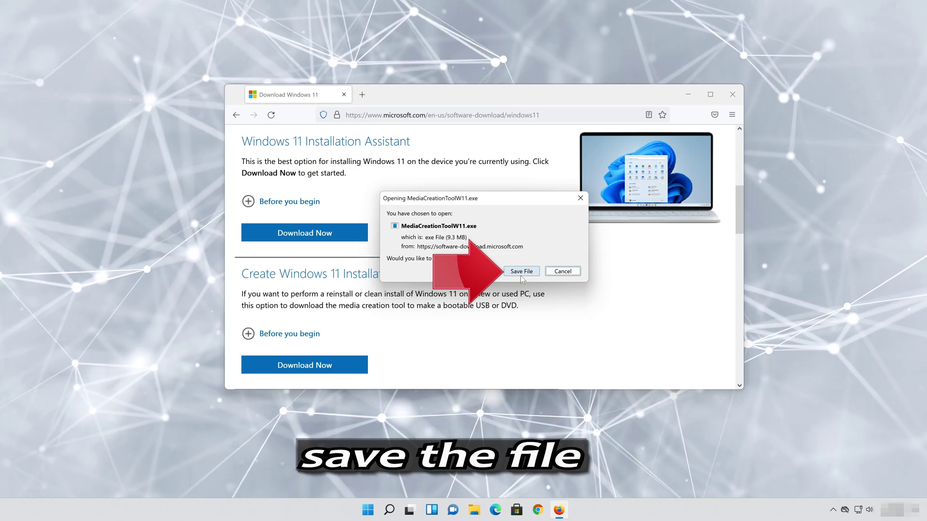
pyautogui.click(520, 271)
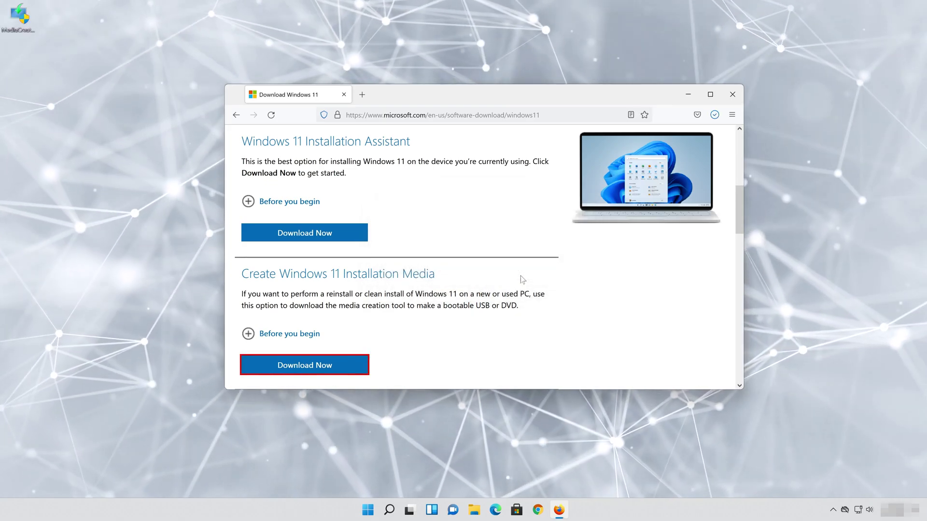
pyautogui.click(732, 95)
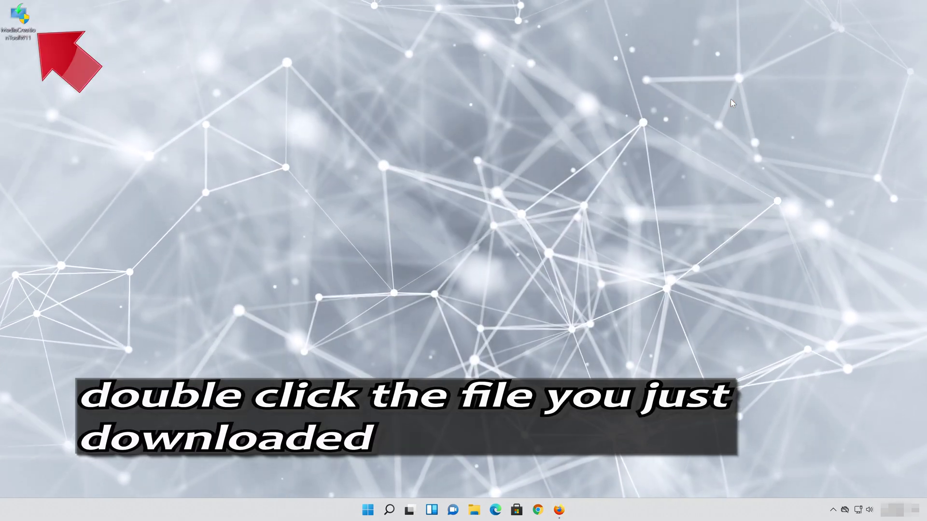
# Run MediaCreationToolW11 as approved in User Account Control, keep the recommended language and edition, and choose ISO file as the media.
pyautogui.doubleClick(24, 28)
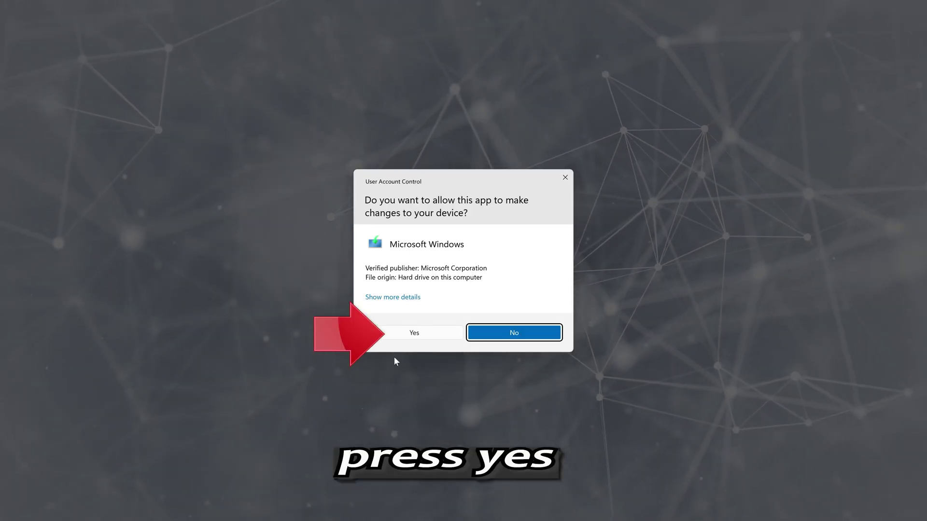
pyautogui.click(414, 334)
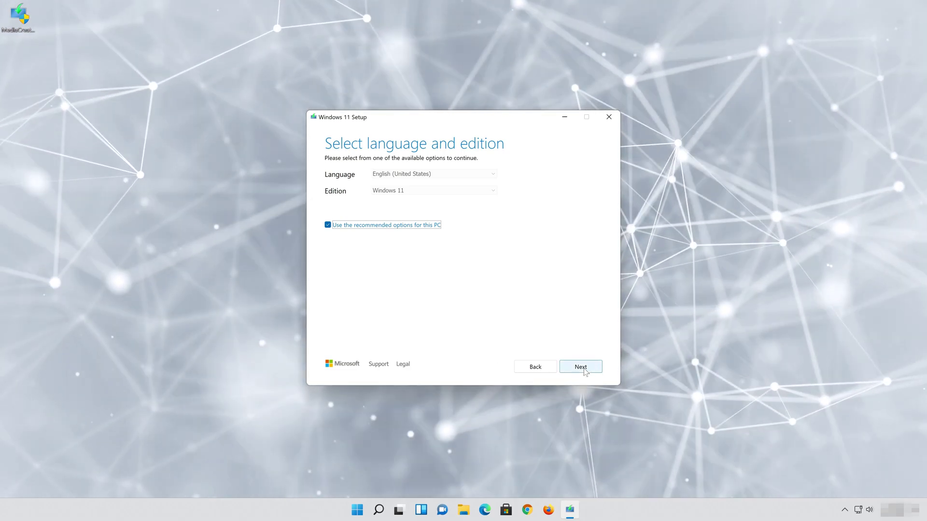
pyautogui.click(584, 369)
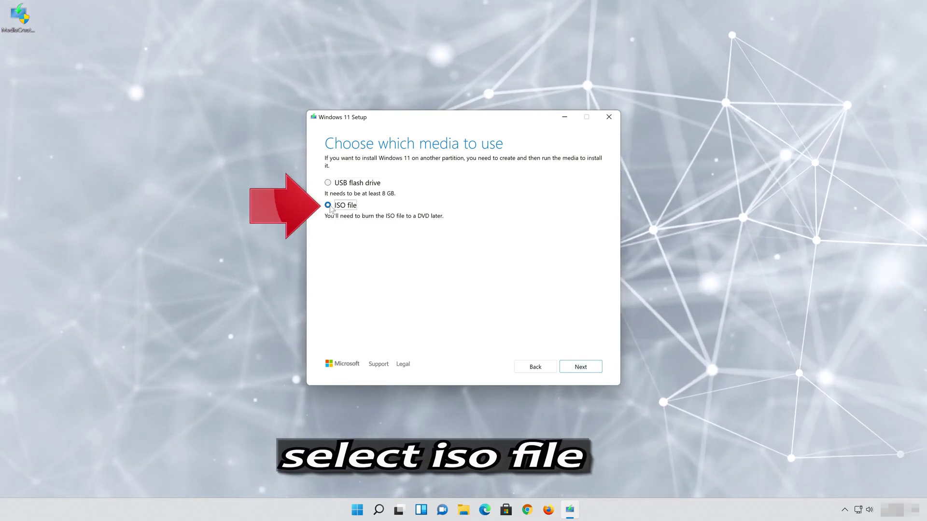
pyautogui.click(583, 367)
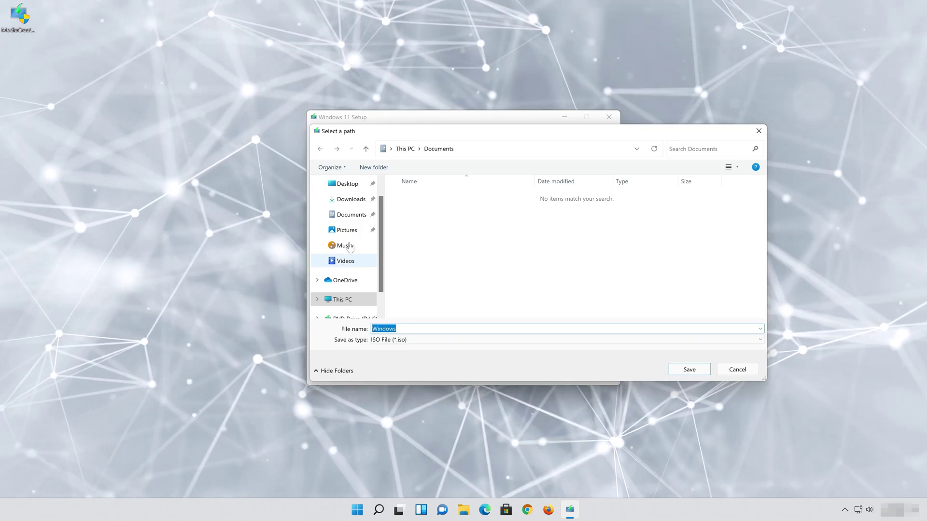
# Save the ISO file to the Desktop as Windows 11 and finish the media creation wizard.
pyautogui.click(357, 188)
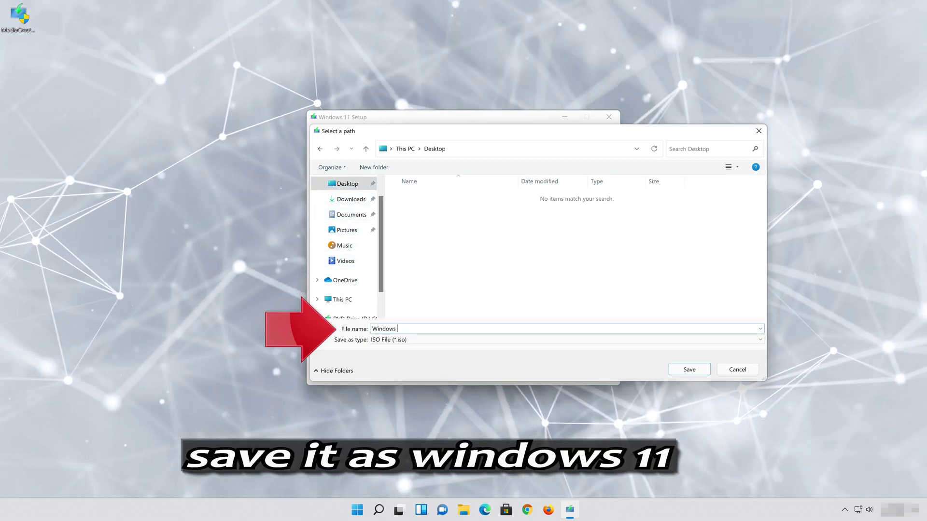
pyautogui.write('11')
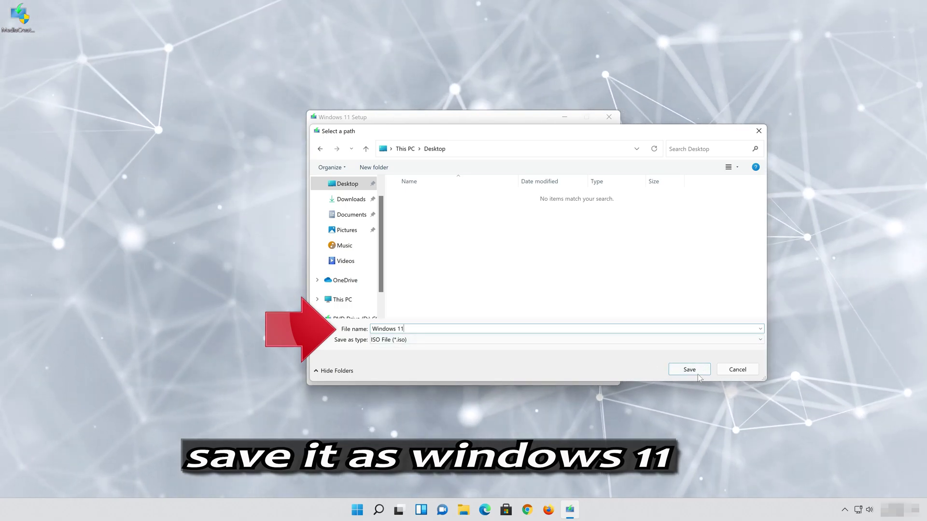
pyautogui.click(697, 373)
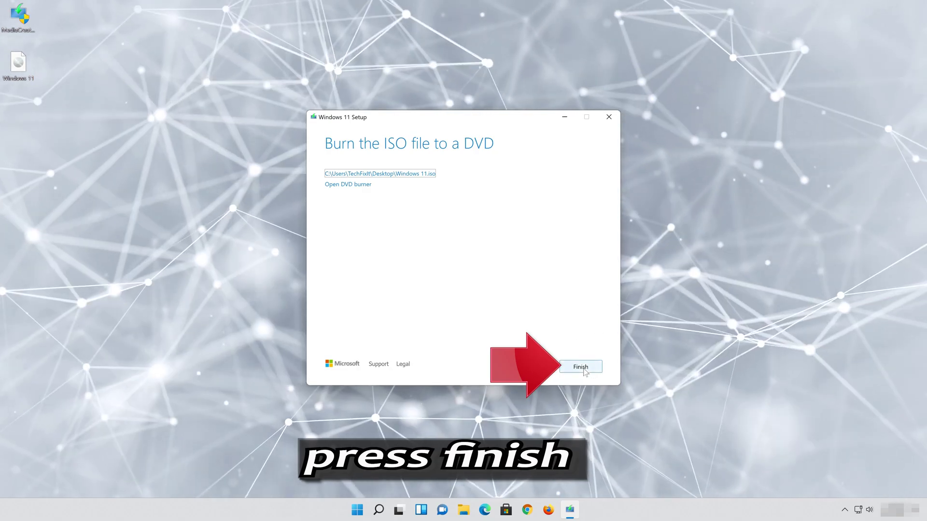
pyautogui.click(584, 369)
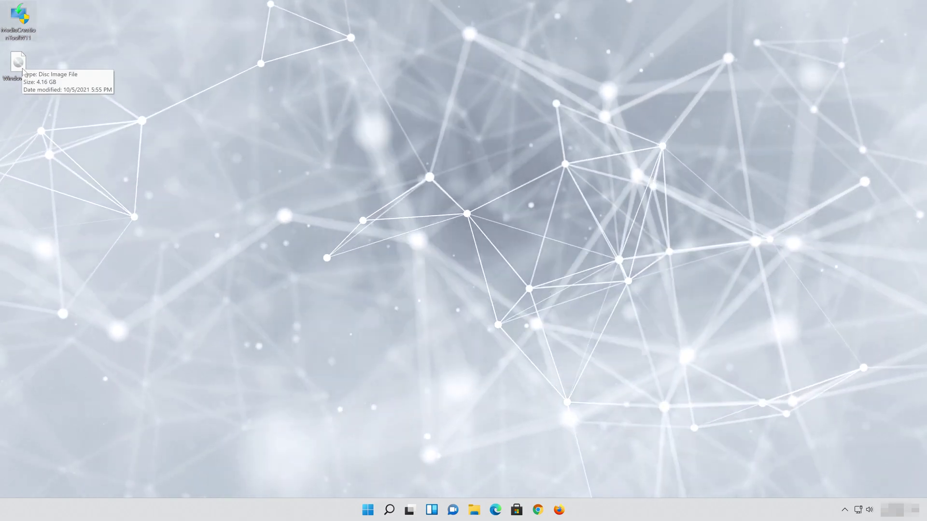
# Mount the Windows 11 ISO from the desktop, launch its setup application with User Account Control approval, and close the File Explorer window.
pyautogui.doubleClick(19, 63)
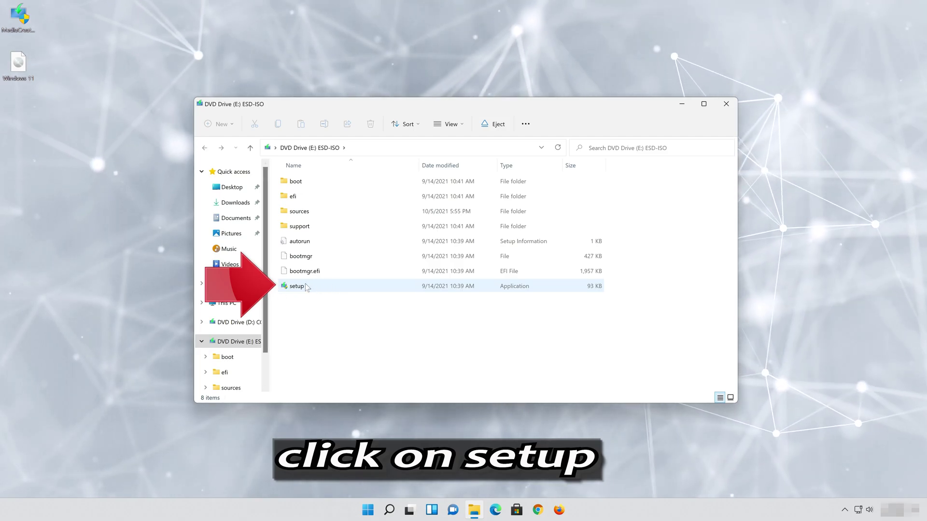
pyautogui.doubleClick(323, 285)
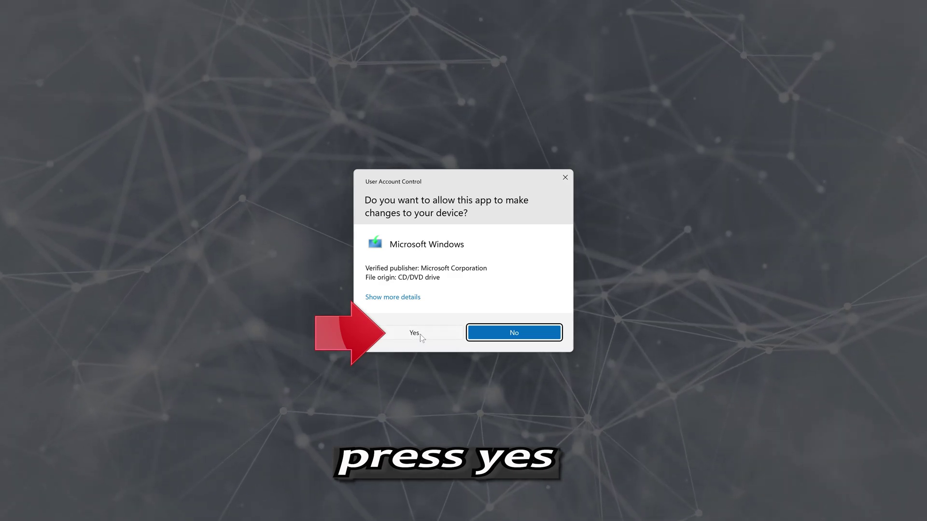
pyautogui.click(420, 334)
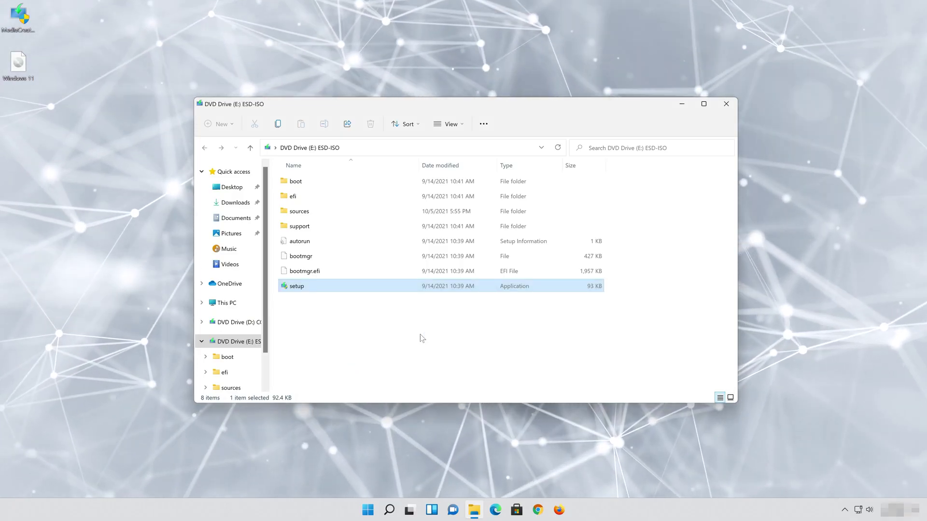
pyautogui.click(725, 103)
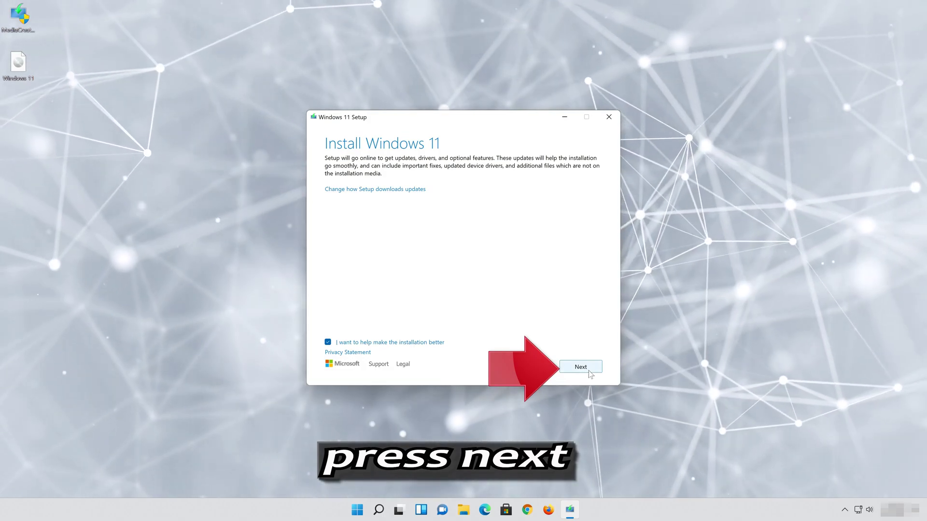
# Accept the license terms in Windows 11 Setup, choose to keep personal files and apps, and start the installation.
pyautogui.click(590, 373)
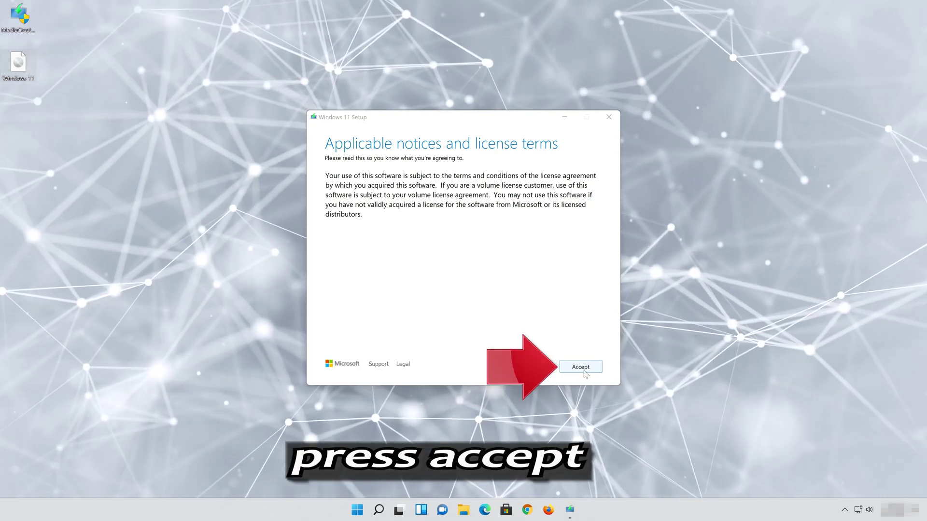
pyautogui.click(583, 371)
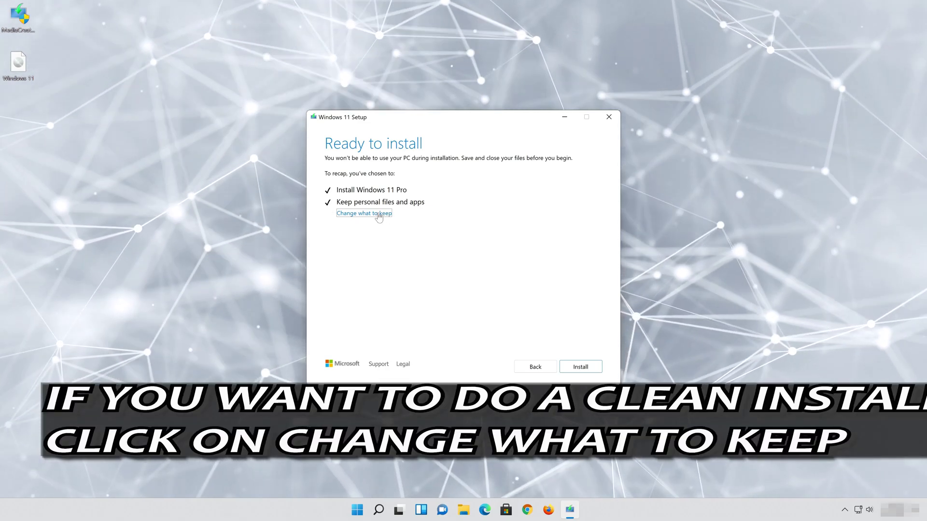
pyautogui.click(379, 213)
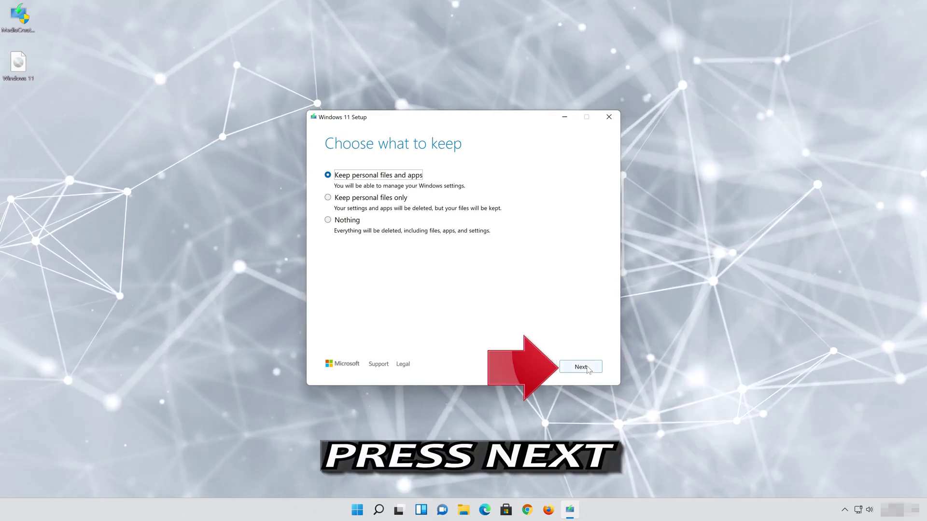
pyautogui.click(587, 368)
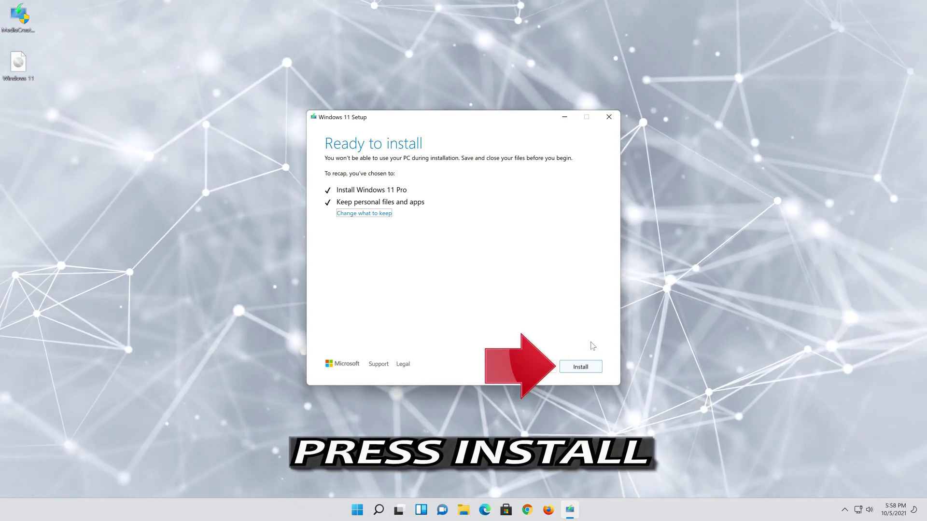
pyautogui.click(581, 367)
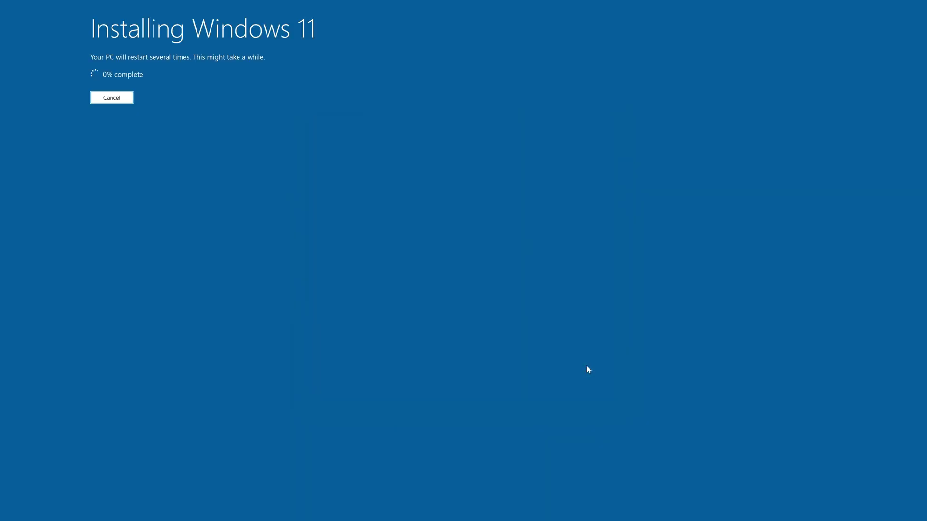